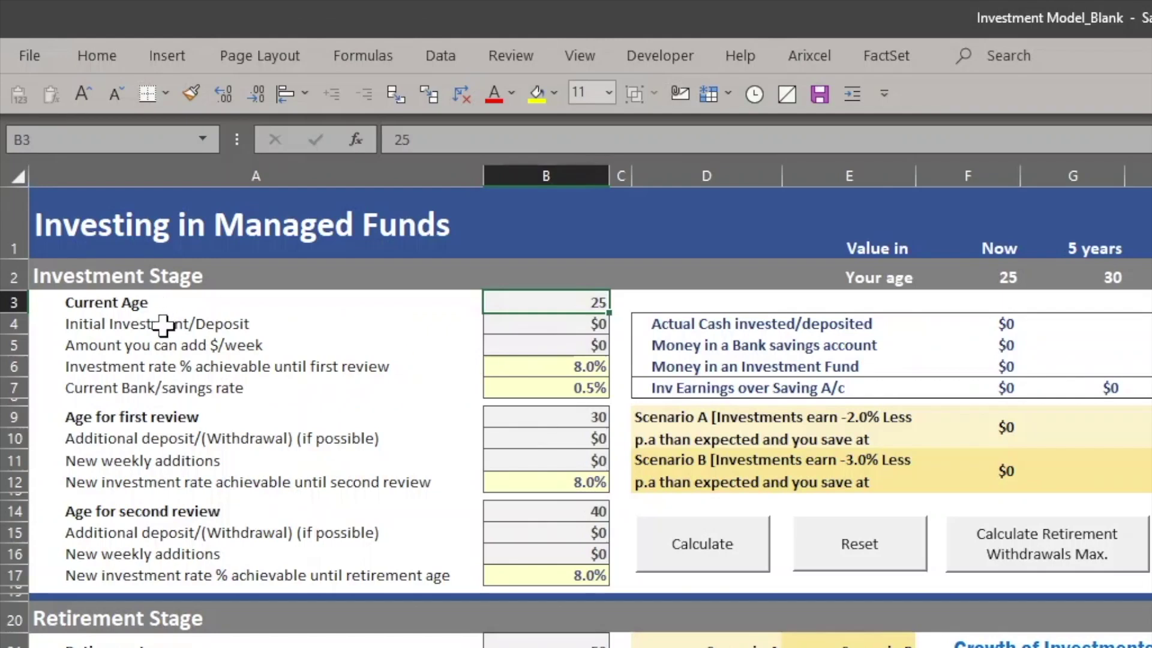
- Enter an initial investment of $10,000 in the Investment Stage inputs
{"action": "left_click", "coordinate": [105, 158]}
{"action": "left_click", "coordinate": [503, 303]}
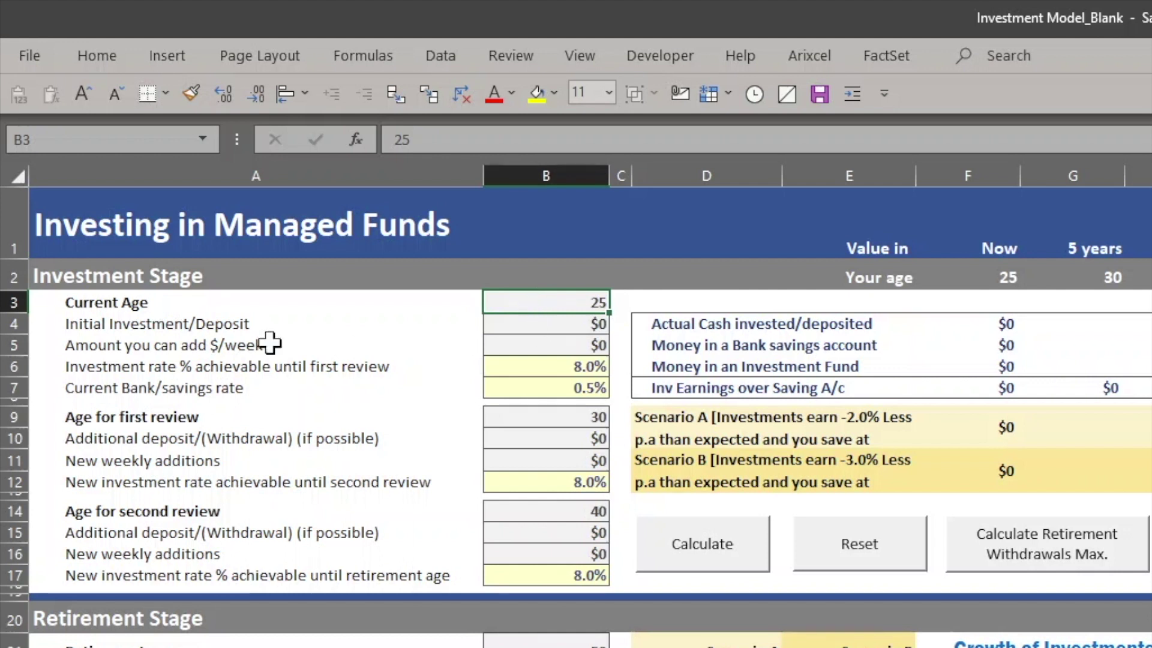
{"action": "left_click", "coordinate": [306, 324]}
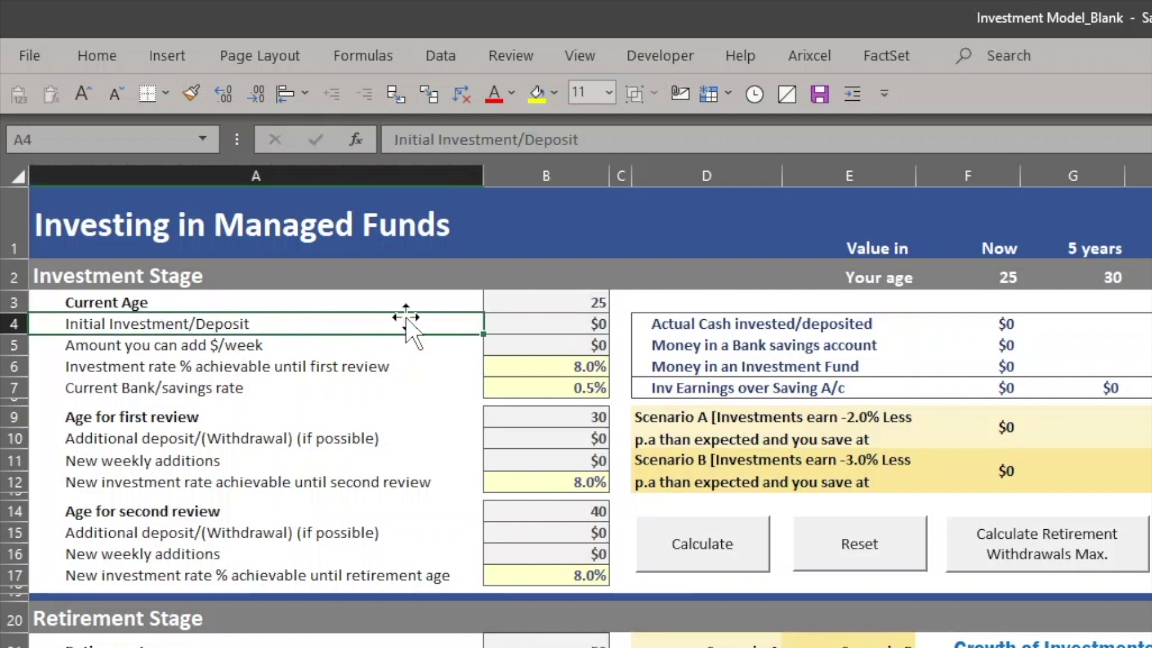
{"action": "left_click", "coordinate": [520, 322]}
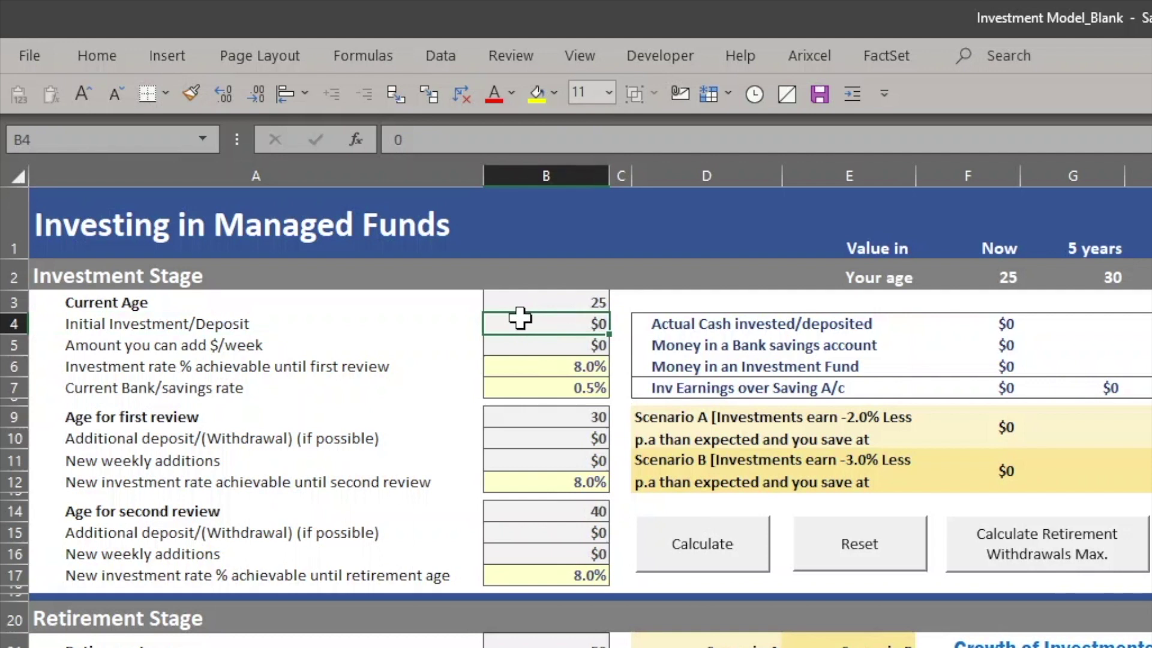
{"action": "type", "text": "10000"}
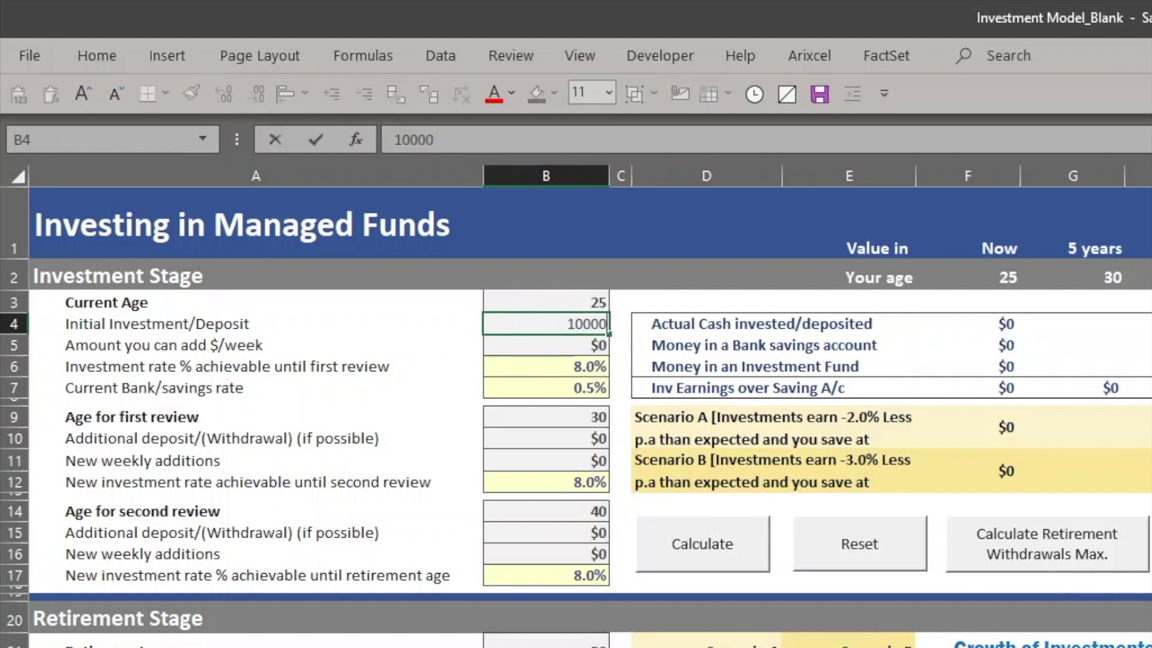
{"action": "key", "text": "Return"}
{"action": "left_click", "coordinate": [520, 318]}
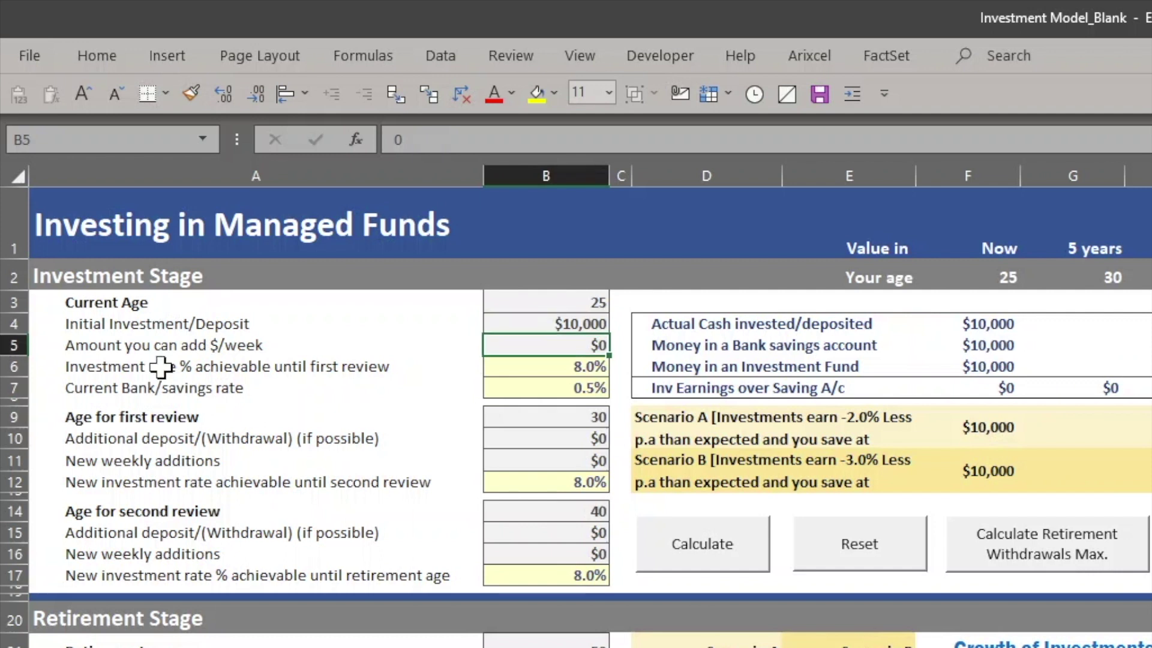
- Set the amount that can be added per week until the first review to $100
{"action": "left_click", "coordinate": [234, 347]}
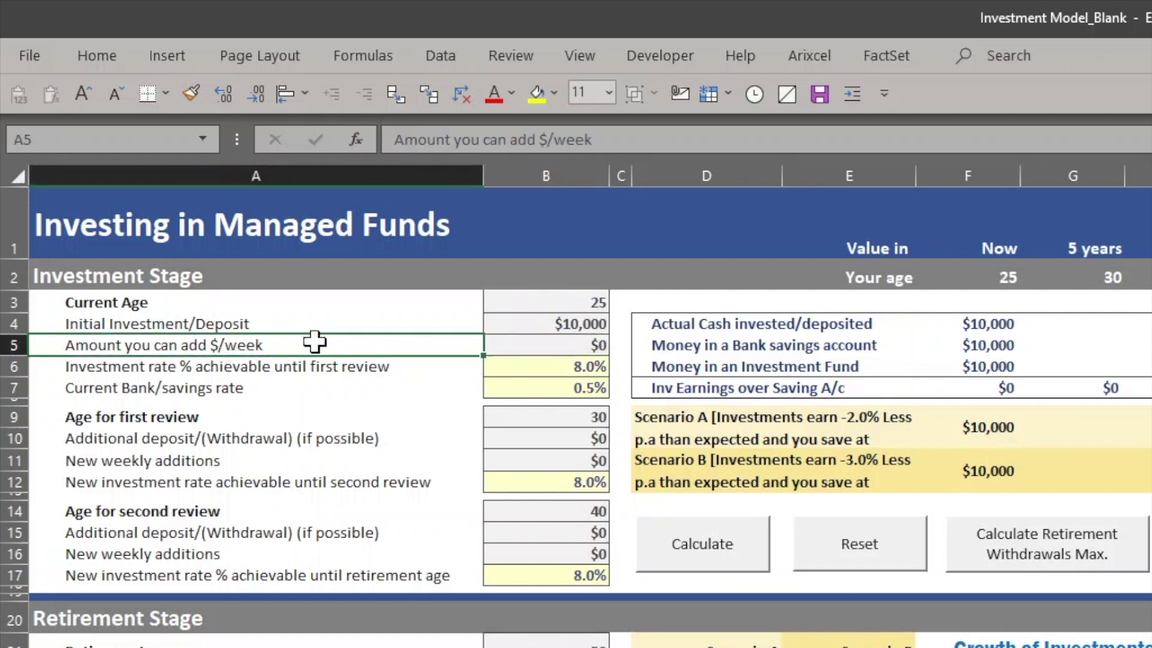
{"action": "key", "text": "Right"}
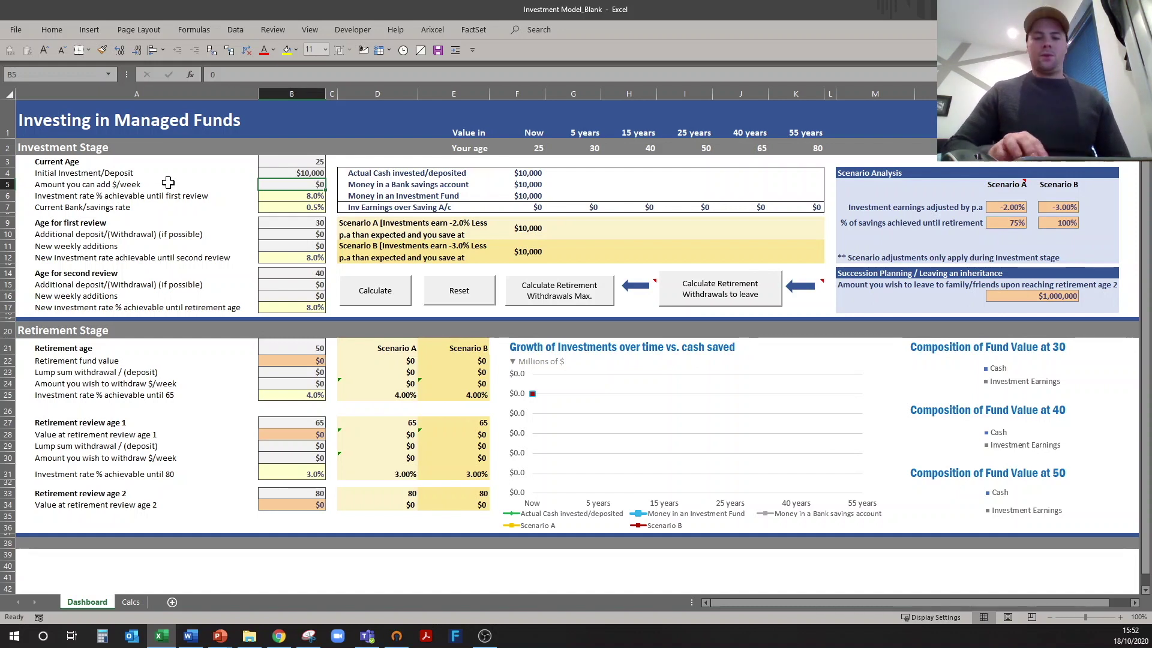
{"action": "type", "text": "100"}
{"action": "key", "text": "Return"}
{"action": "key", "text": "Up"}
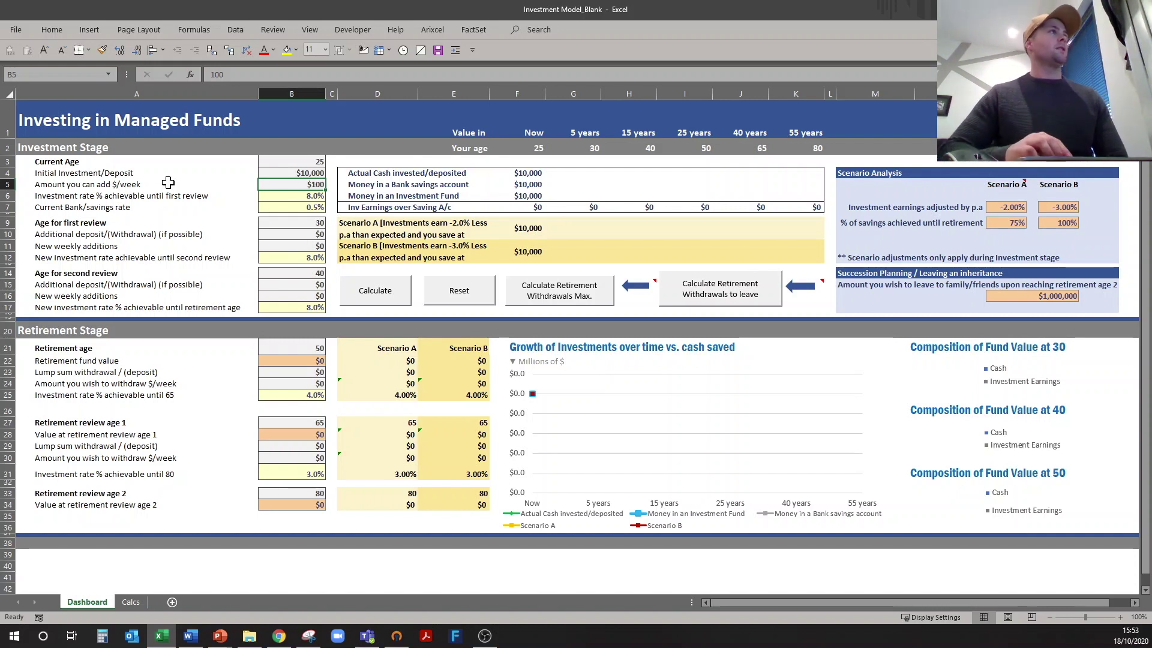
{"action": "key", "text": "Up"}
{"action": "key", "text": "Up"}
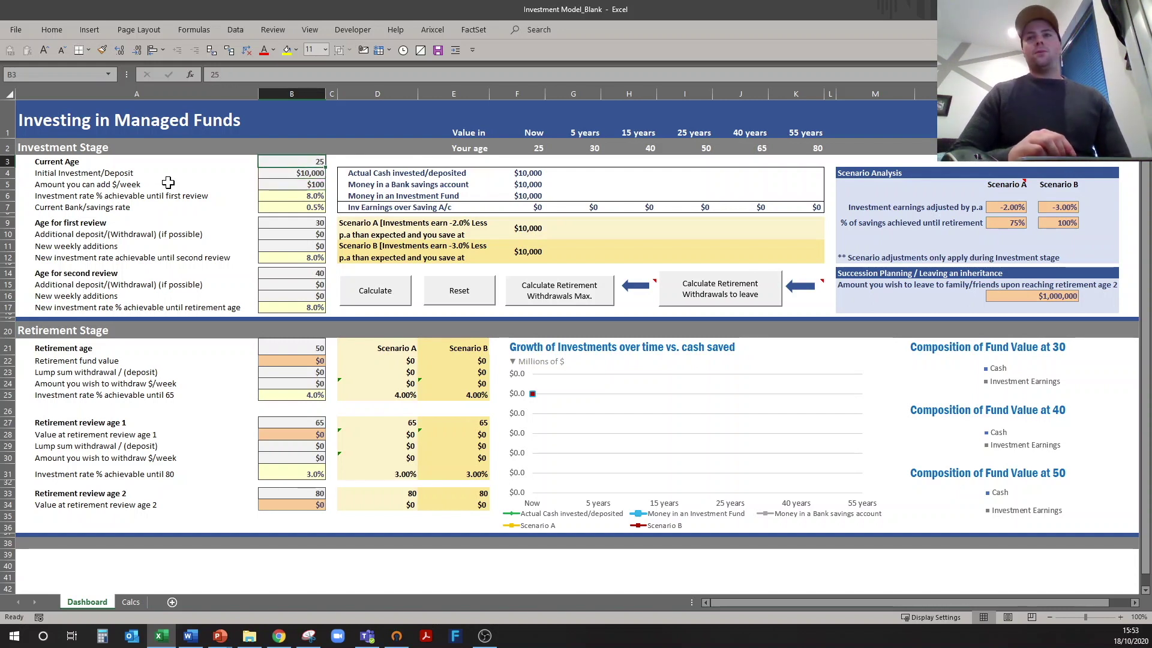
{"action": "key", "text": "Down"}
{"action": "key", "text": "Down"}
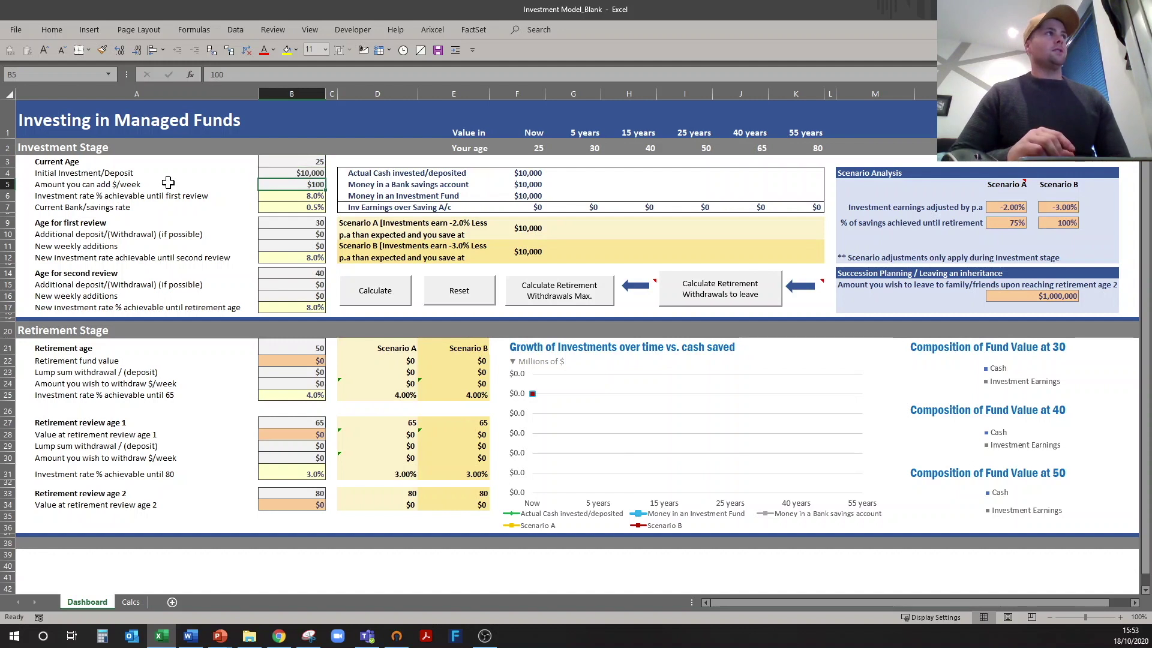
{"action": "key", "text": "Down"}
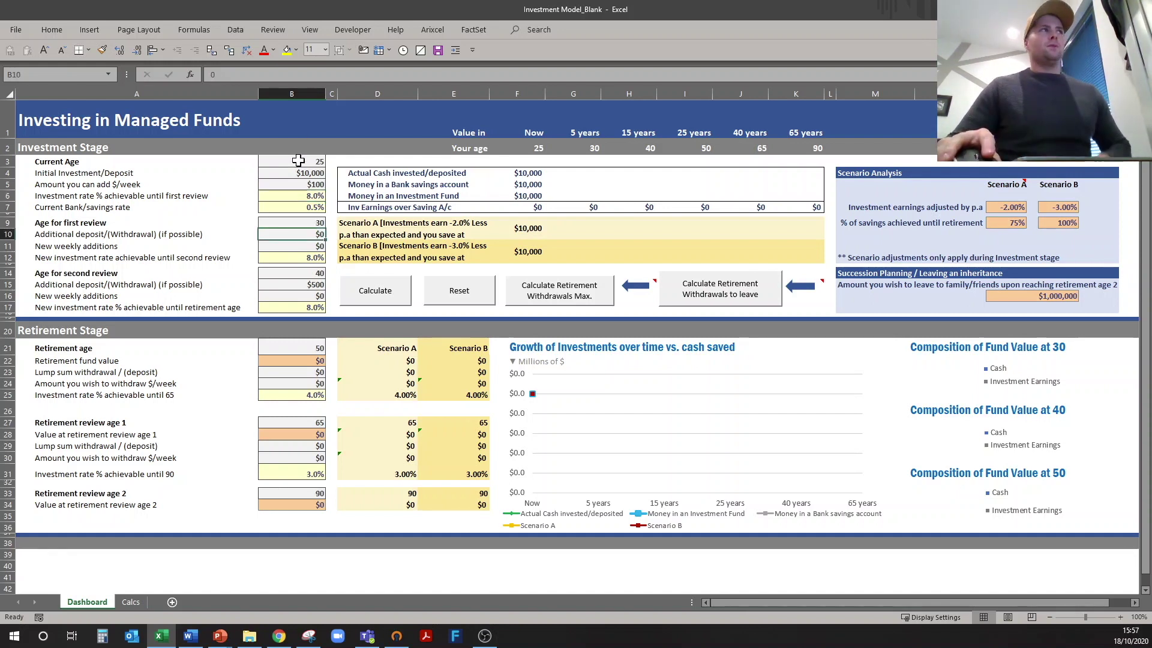
- For the first review, enter an additional deposit of $10,000 and new weekly additions of $250
{"action": "left_click", "coordinate": [298, 161]}
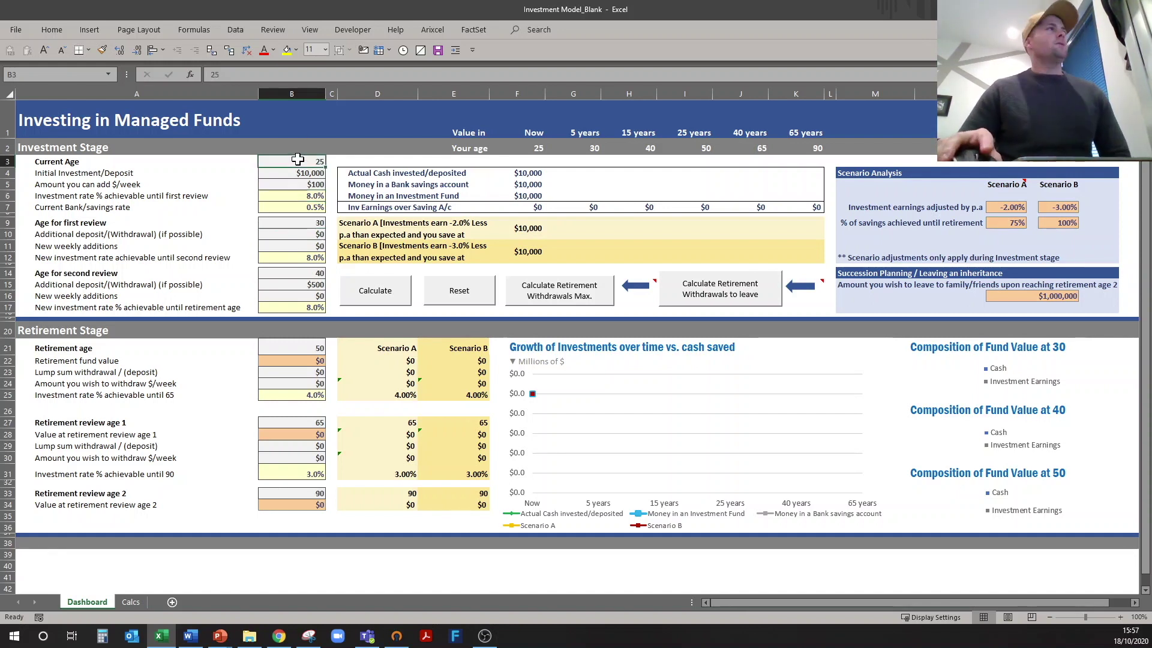
{"action": "left_click", "coordinate": [288, 172]}
{"action": "left_click", "coordinate": [279, 187]}
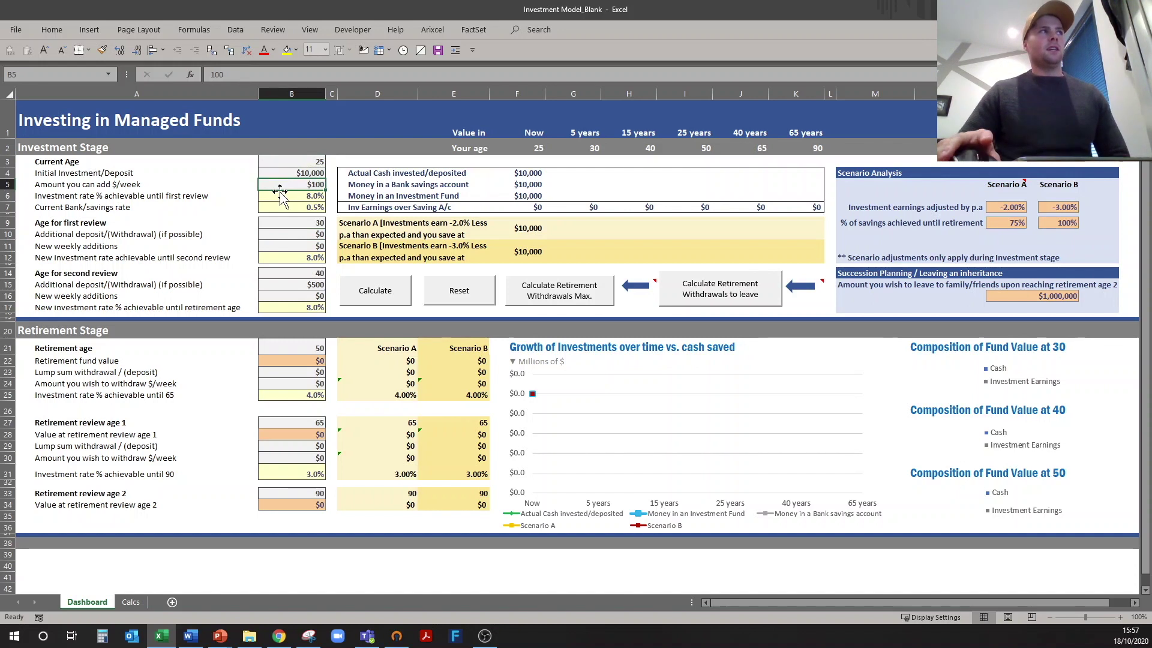
{"action": "left_click", "coordinate": [286, 225]}
{"action": "left_click", "coordinate": [292, 243]}
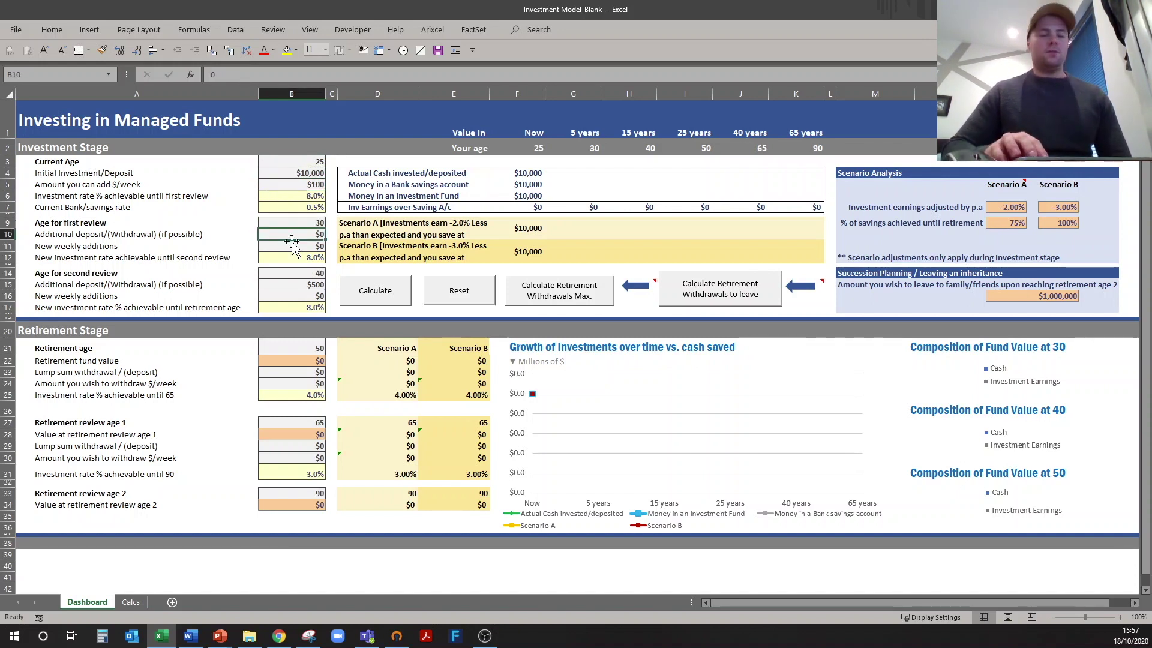
{"action": "type", "text": "10000"}
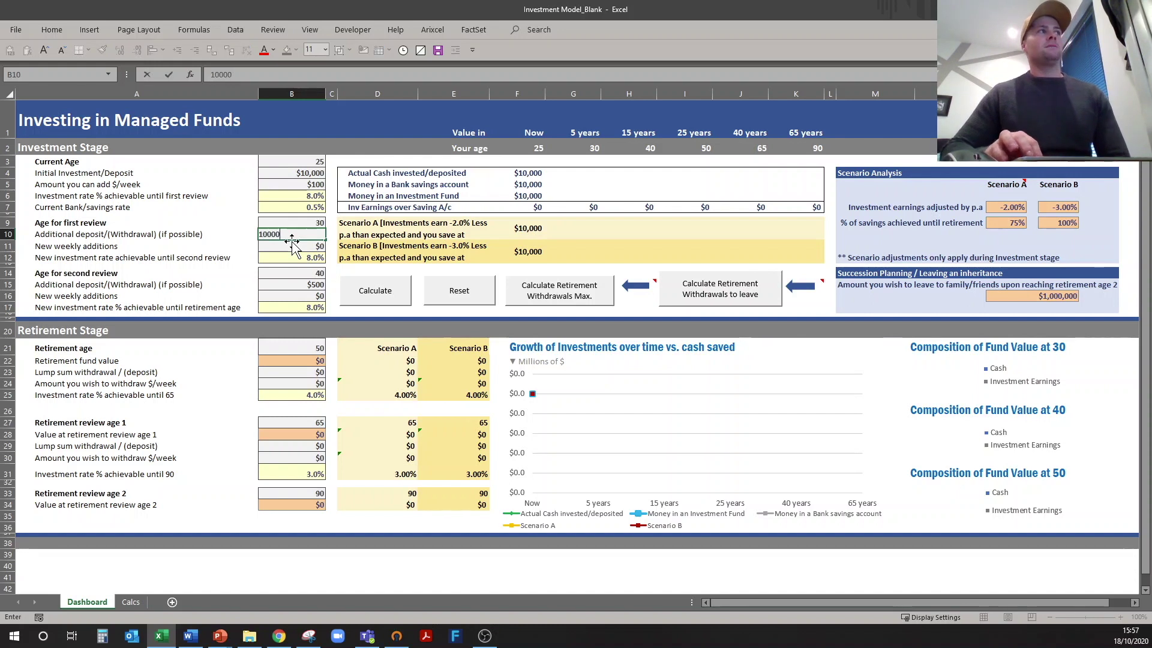
{"action": "key", "text": "Return"}
{"action": "type", "text": "250"}
{"action": "key", "text": "Return"}
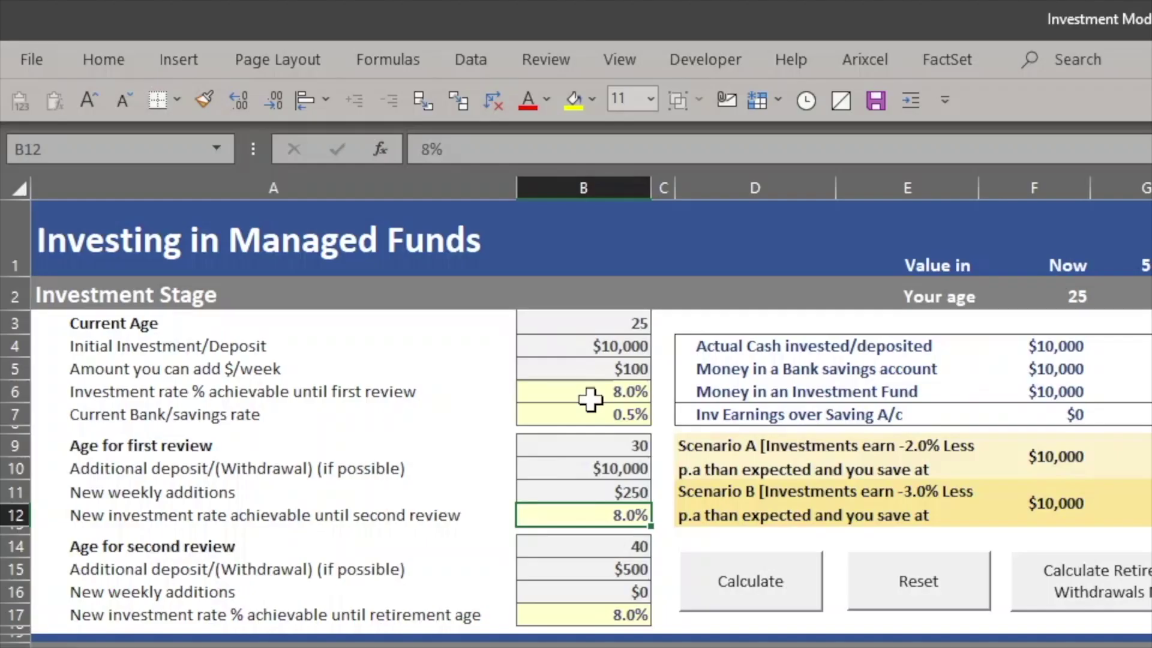
{"action": "left_click", "coordinate": [590, 398]}
{"action": "left_click", "coordinate": [591, 515], "text": "ctrl"}
{"action": "left_click", "coordinate": [591, 607], "text": "ctrl"}
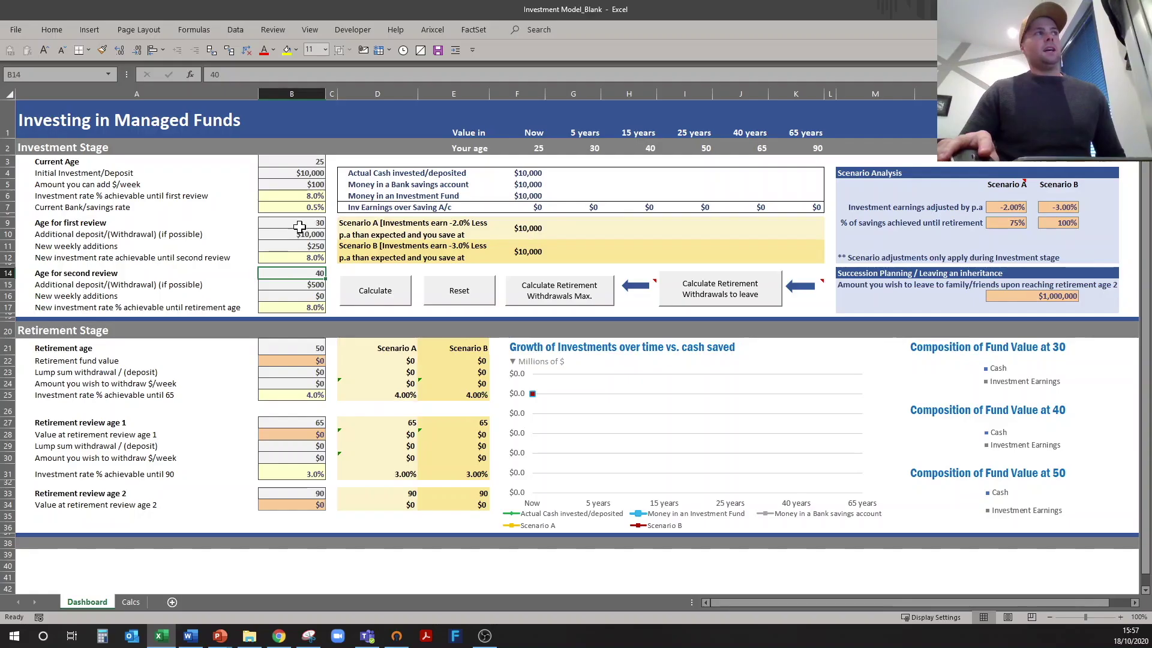
- For the second review, enter a withdrawal of $25,000 as a negative amount and new weekly additions of $500
{"action": "left_click", "coordinate": [592, 553]}
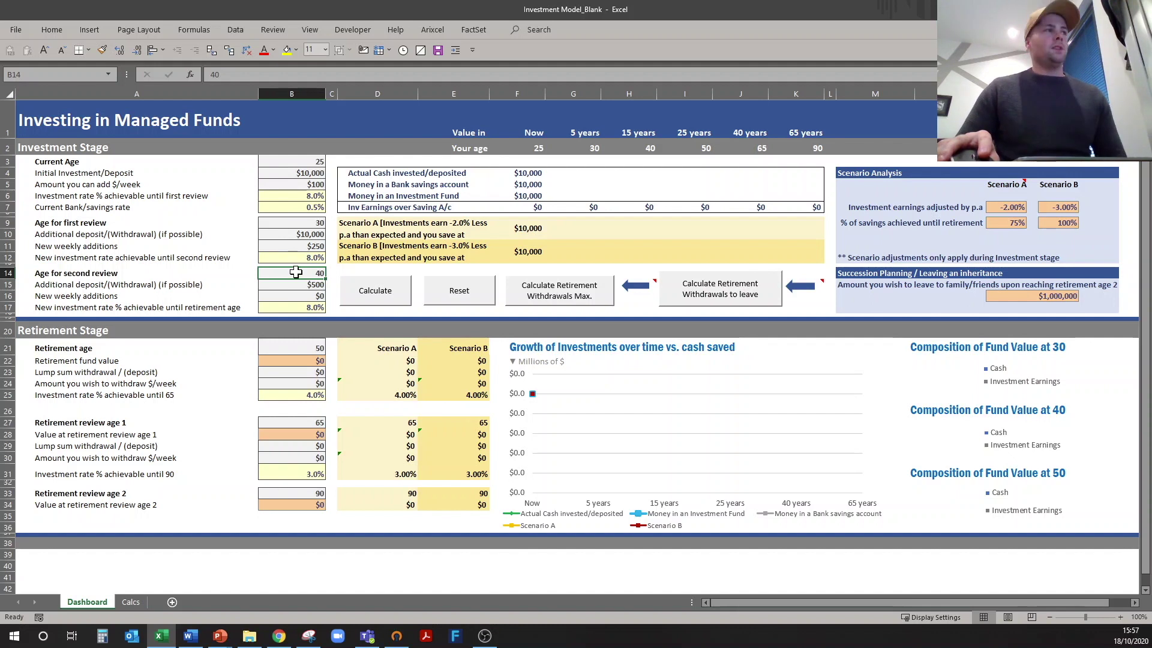
{"action": "left_click", "coordinate": [293, 285]}
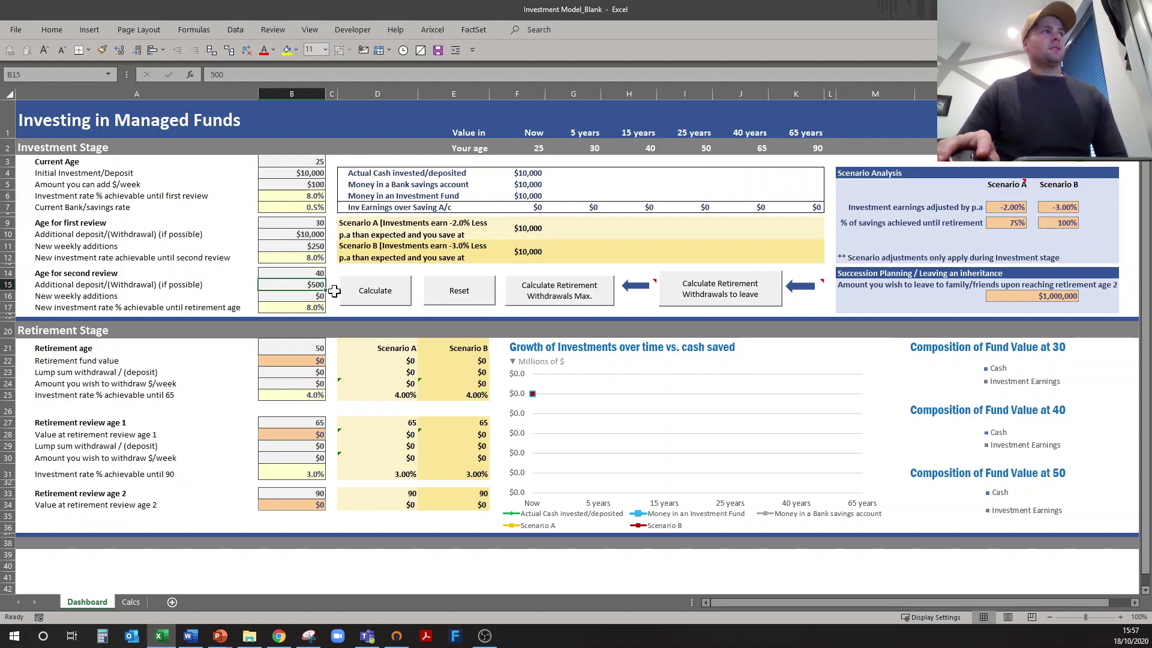
{"action": "type", "text": "-2500"}
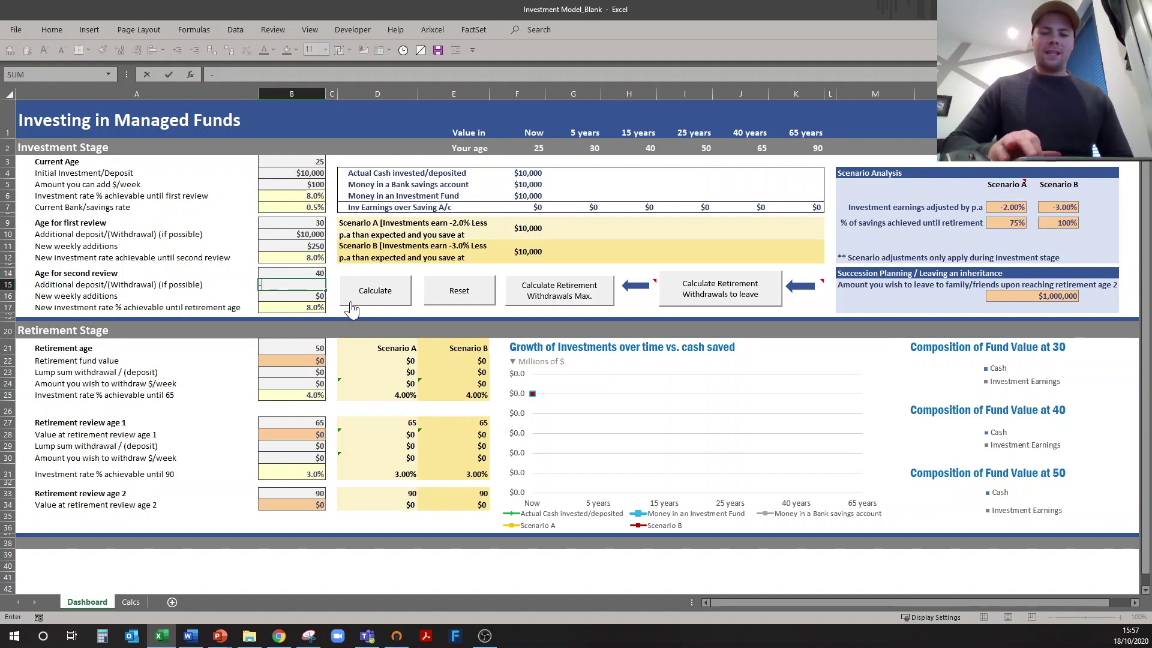
{"action": "key", "text": "ctrl+Return"}
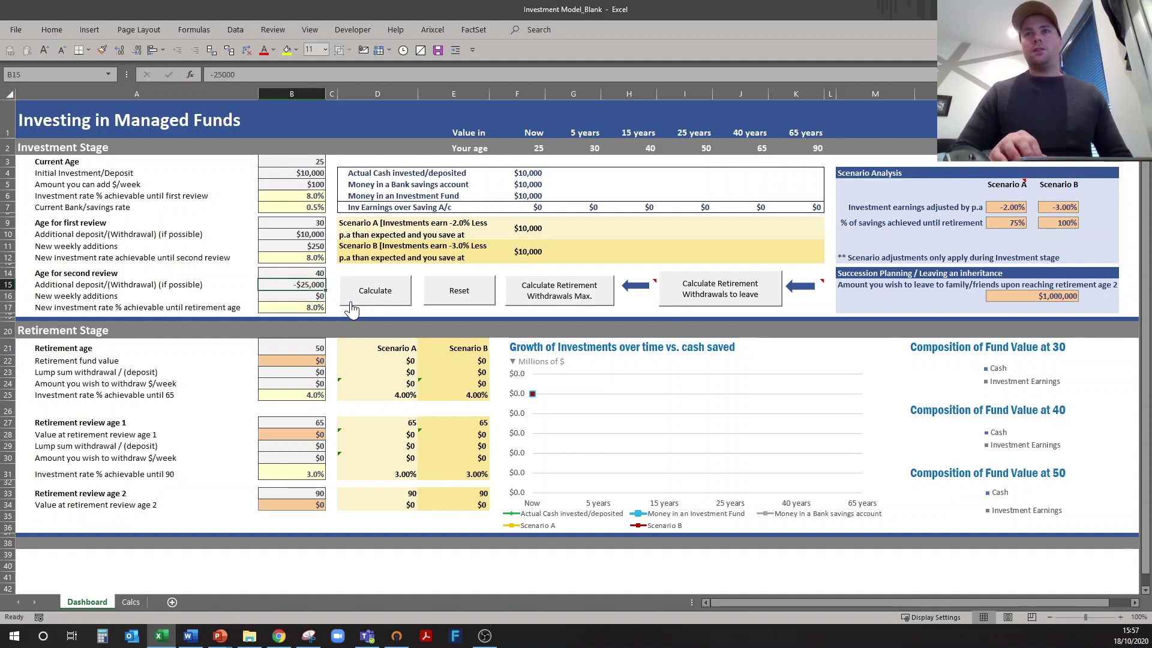
{"action": "key", "text": "Down"}
{"action": "type", "text": "500"}
{"action": "key", "text": "Return"}
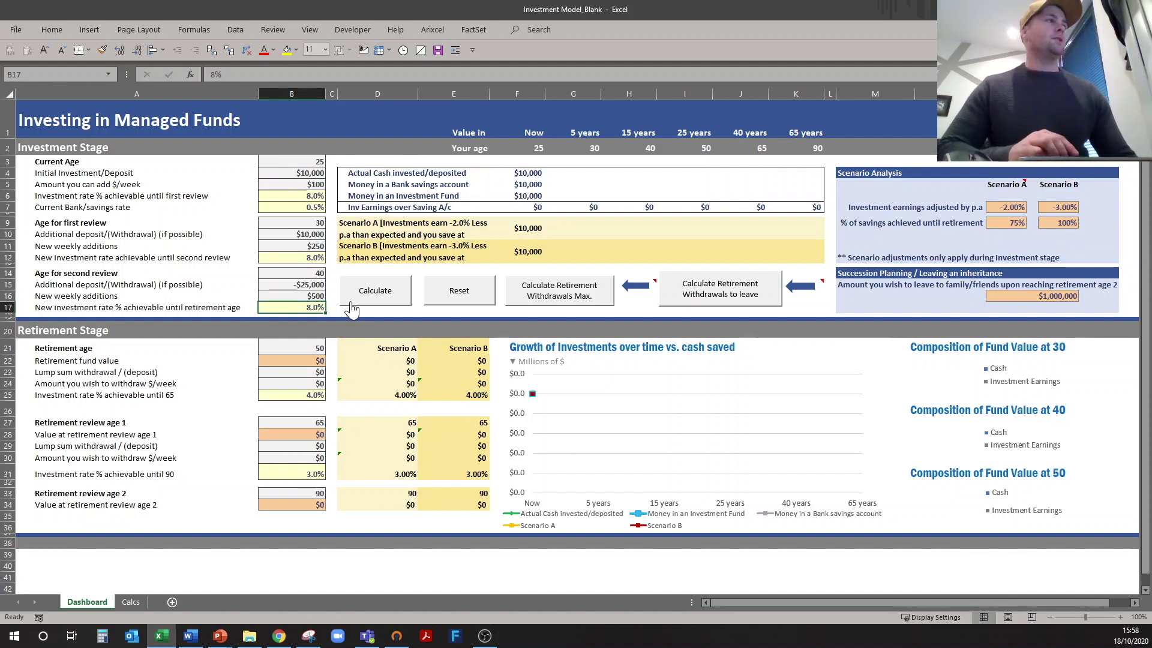
- Set the retirement age to 55 and calculate the investment projection
{"action": "left_click", "coordinate": [293, 349]}
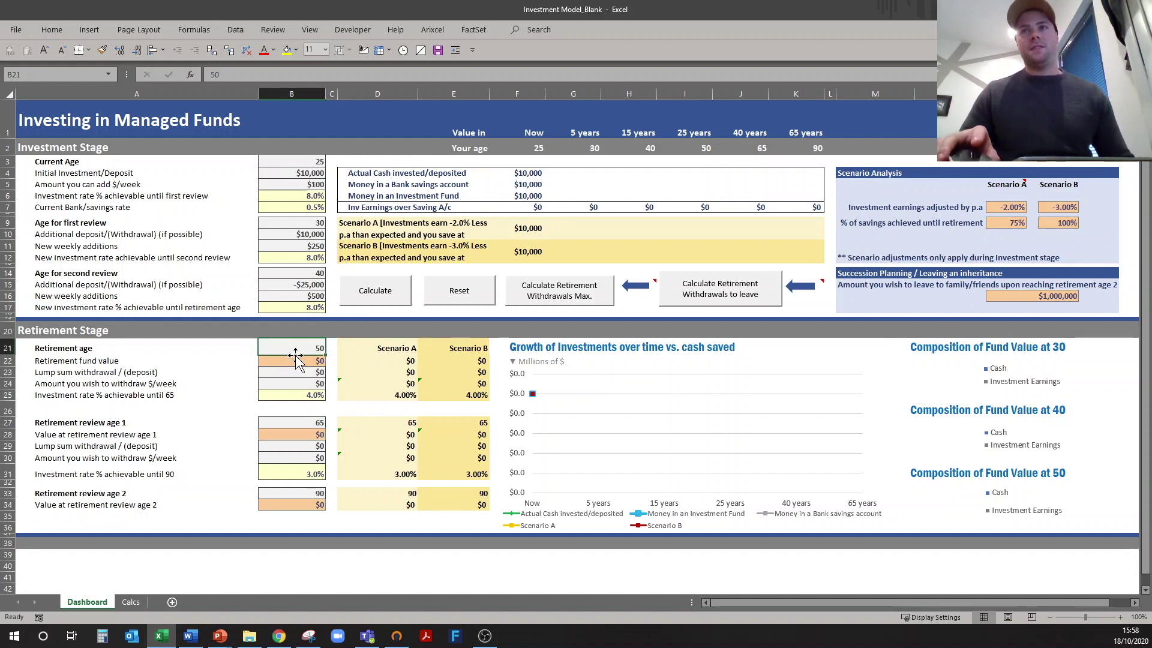
{"action": "type", "text": "55"}
{"action": "key", "text": "Return"}
{"action": "left_click", "coordinate": [289, 346]}
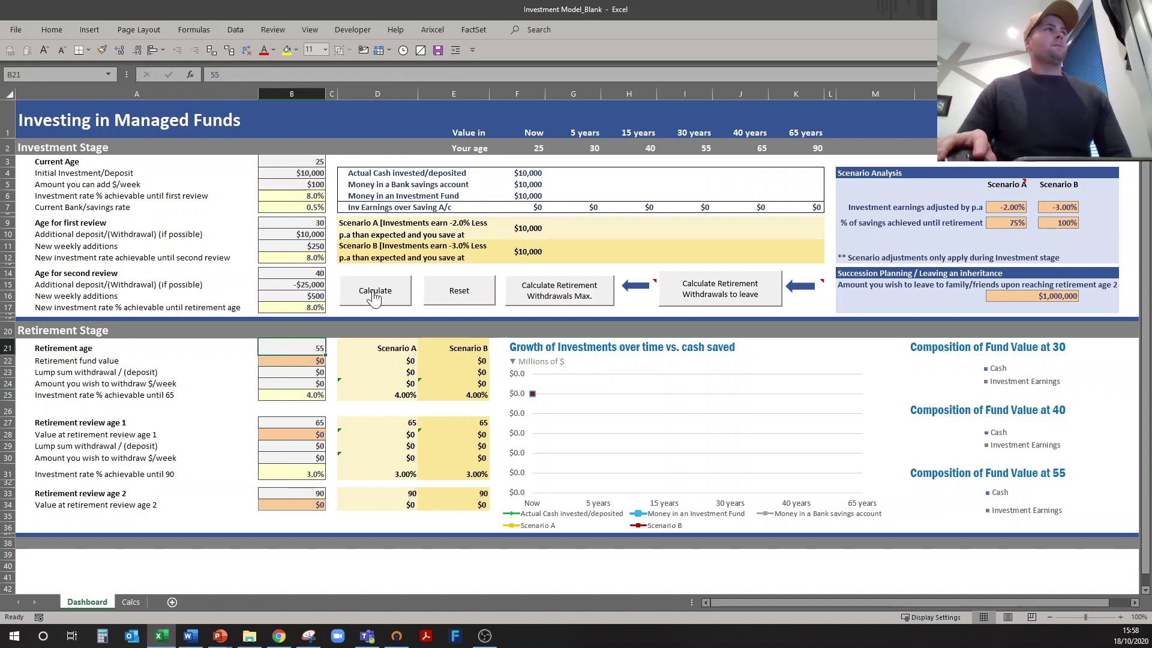
{"action": "left_click", "coordinate": [373, 295]}
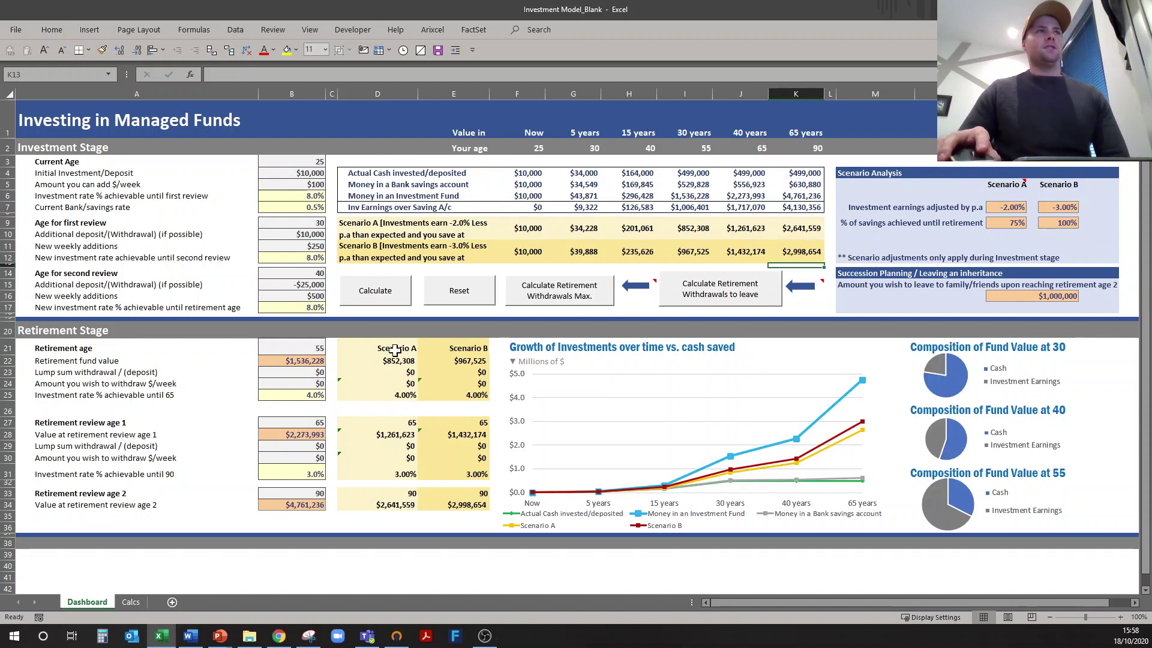
- Examine the current and 5-year values of cash deposited, money in a bank savings account and money in an investment fund
{"action": "left_click", "coordinate": [358, 174]}
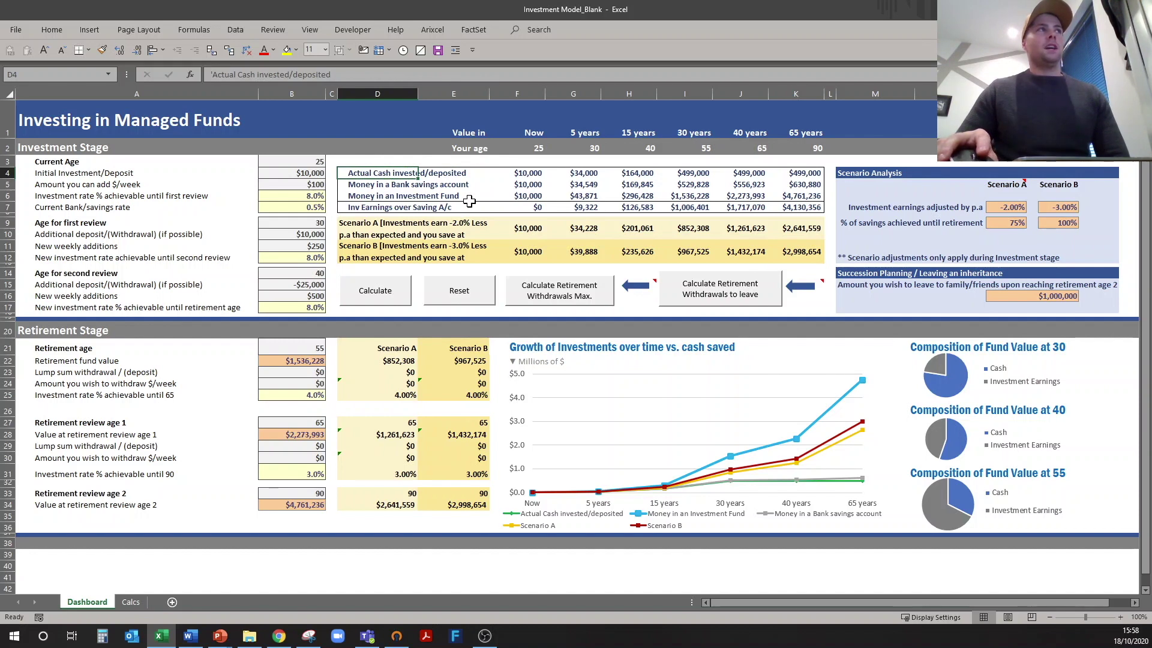
{"action": "left_click", "coordinate": [517, 174]}
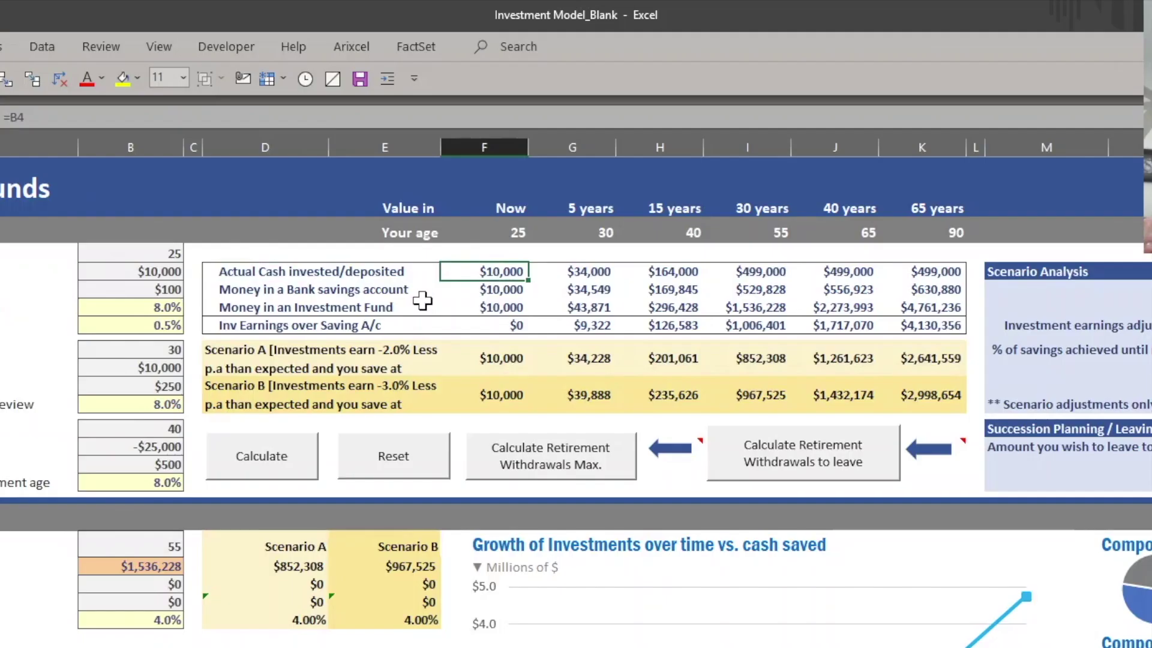
{"action": "left_click", "coordinate": [498, 209]}
{"action": "left_click", "coordinate": [494, 234]}
{"action": "left_click", "coordinate": [501, 273]}
{"action": "left_click", "coordinate": [547, 273]}
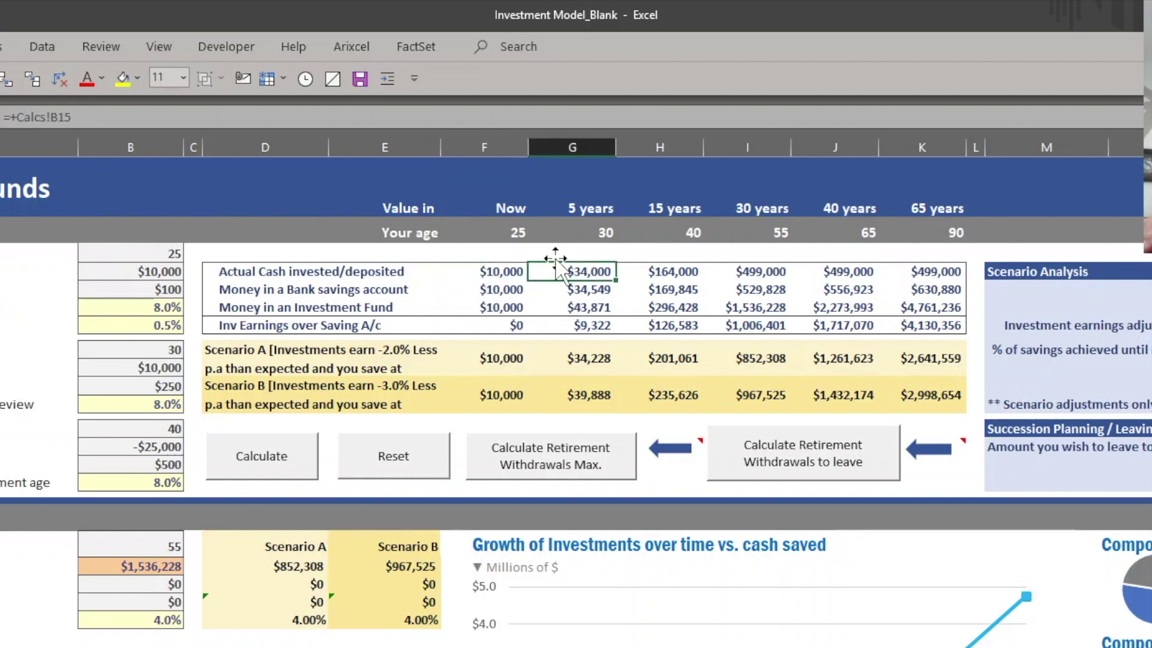
{"action": "key", "text": "Down"}
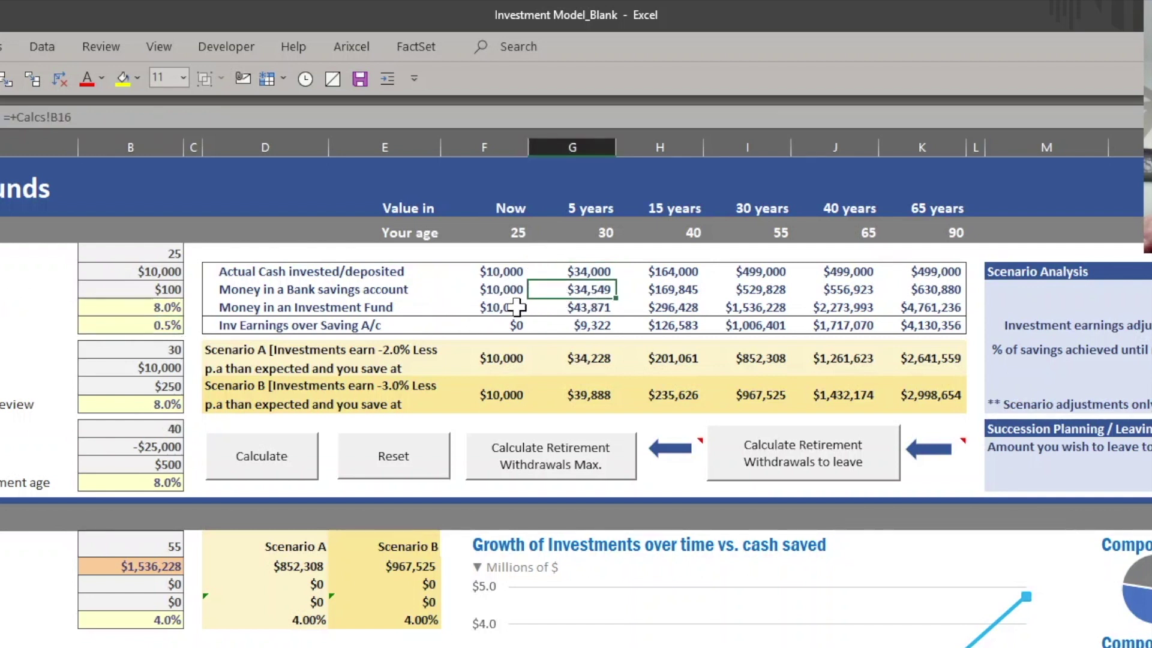
{"action": "key", "text": "Down"}
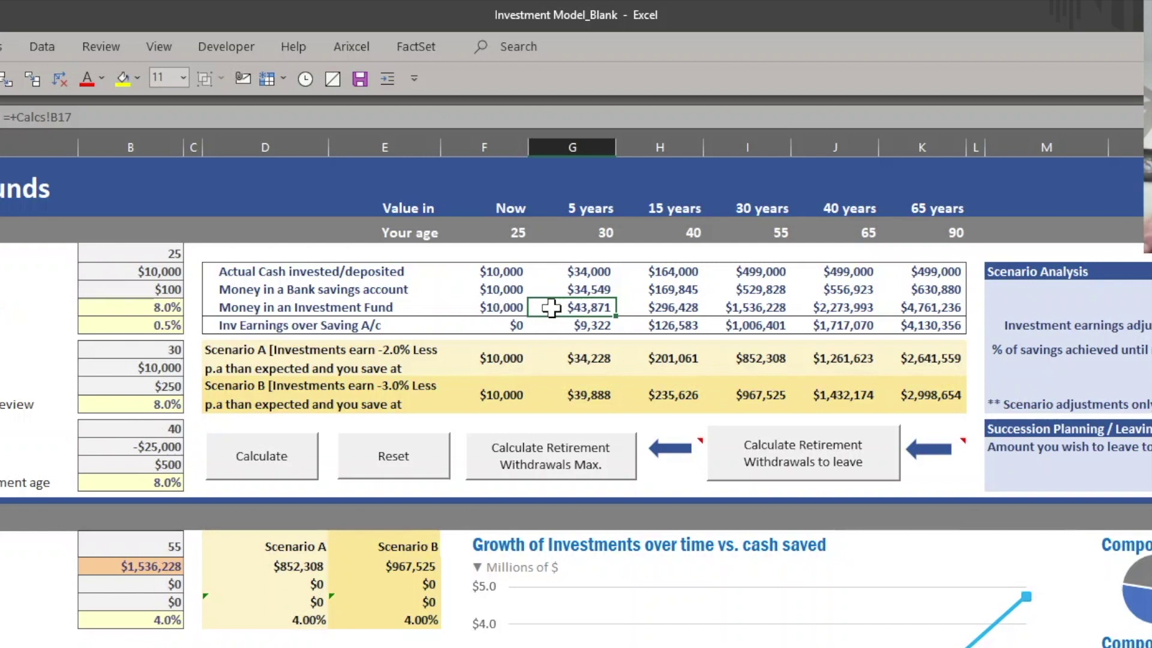
- Compare the cash deposited, bank savings and investment fund values at 15 years and 30 years, alongside the second review inputs
{"action": "left_click", "coordinate": [629, 270]}
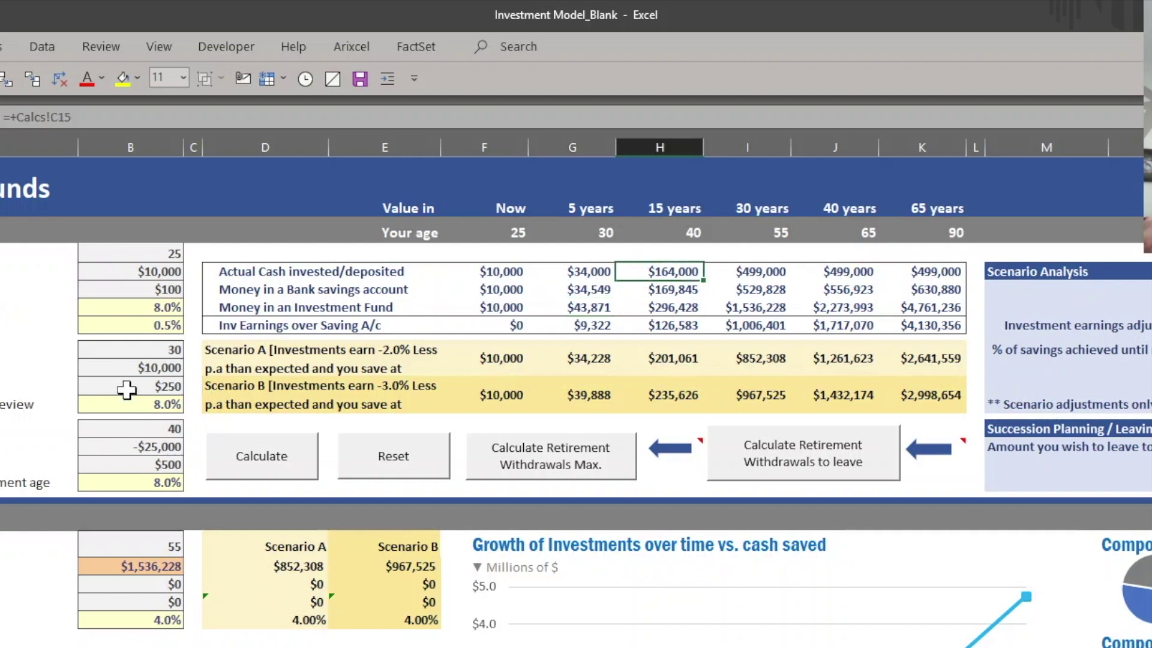
{"action": "left_click", "coordinate": [628, 288]}
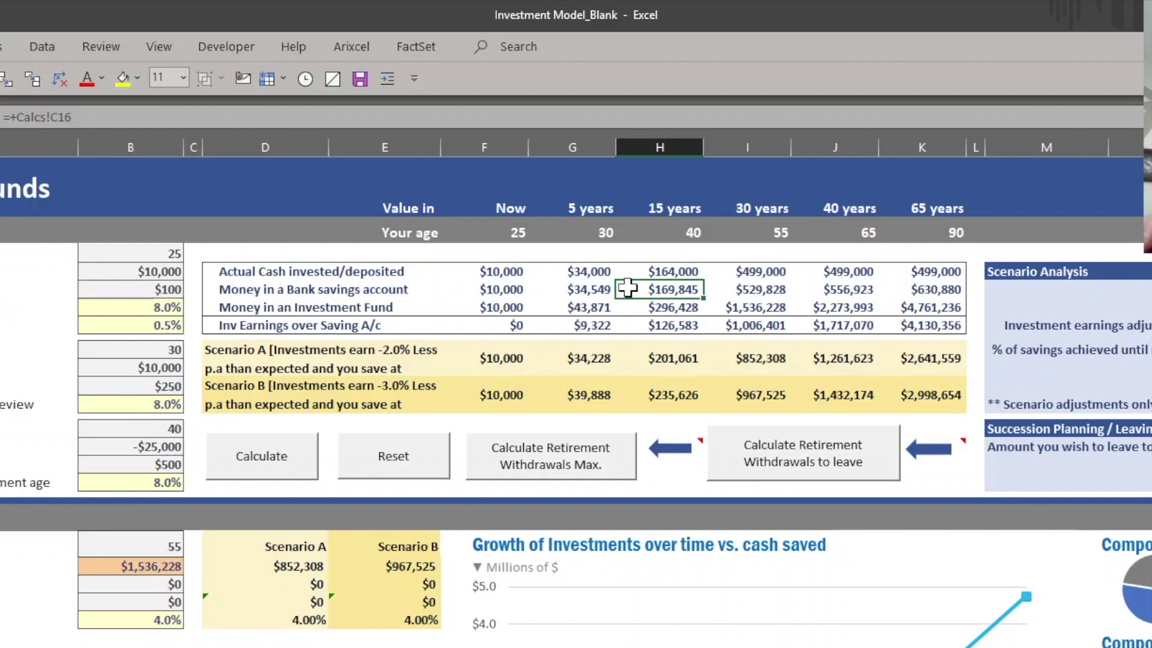
{"action": "left_click", "coordinate": [630, 304]}
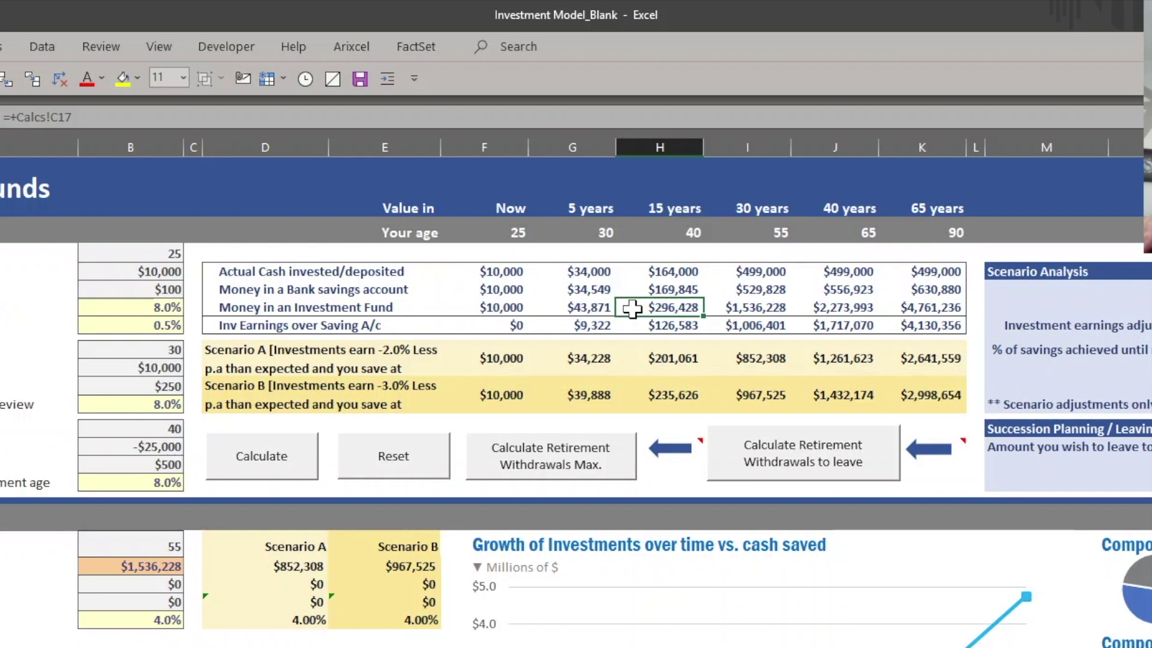
{"action": "left_click", "coordinate": [138, 429]}
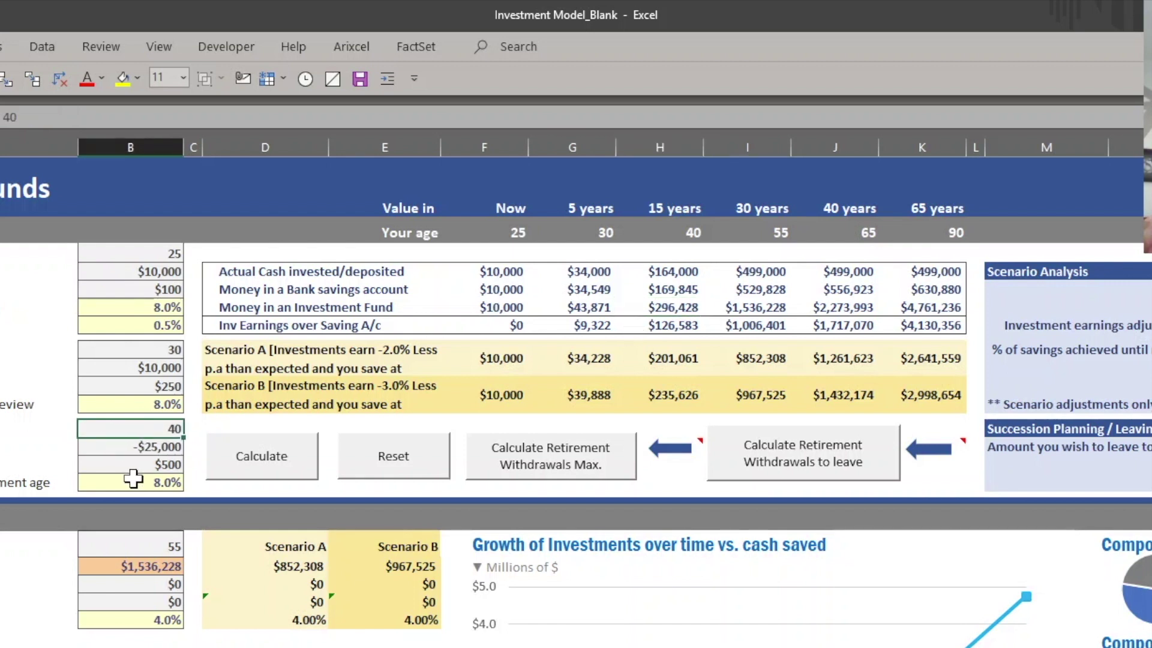
{"action": "left_click", "coordinate": [724, 275]}
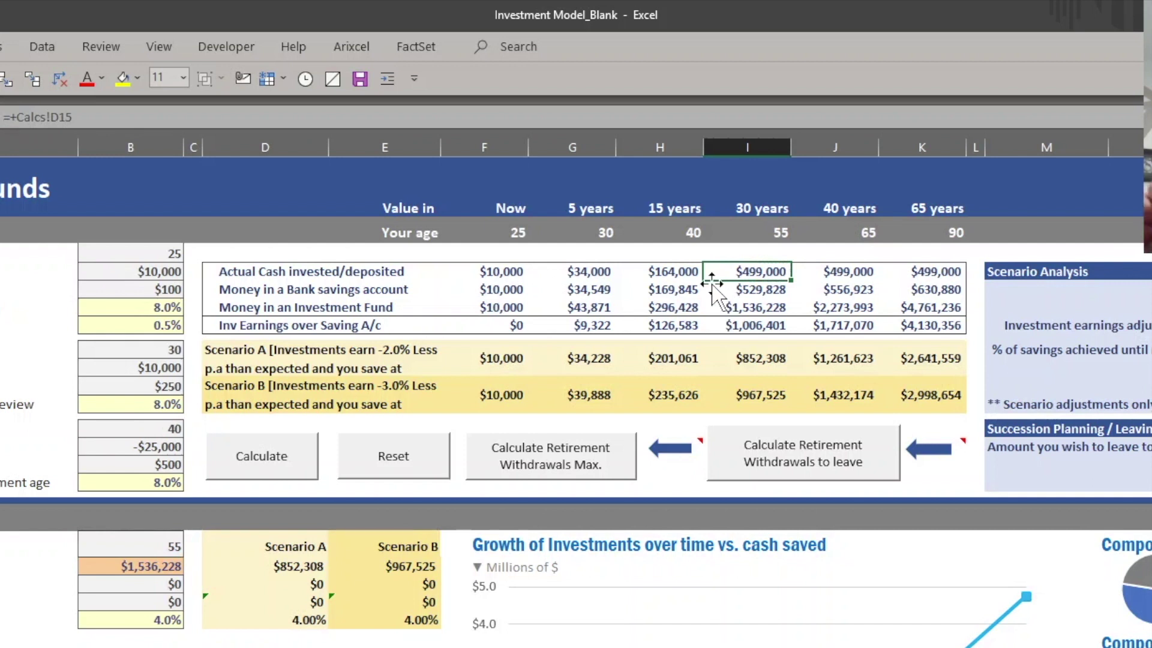
{"action": "left_click", "coordinate": [724, 289]}
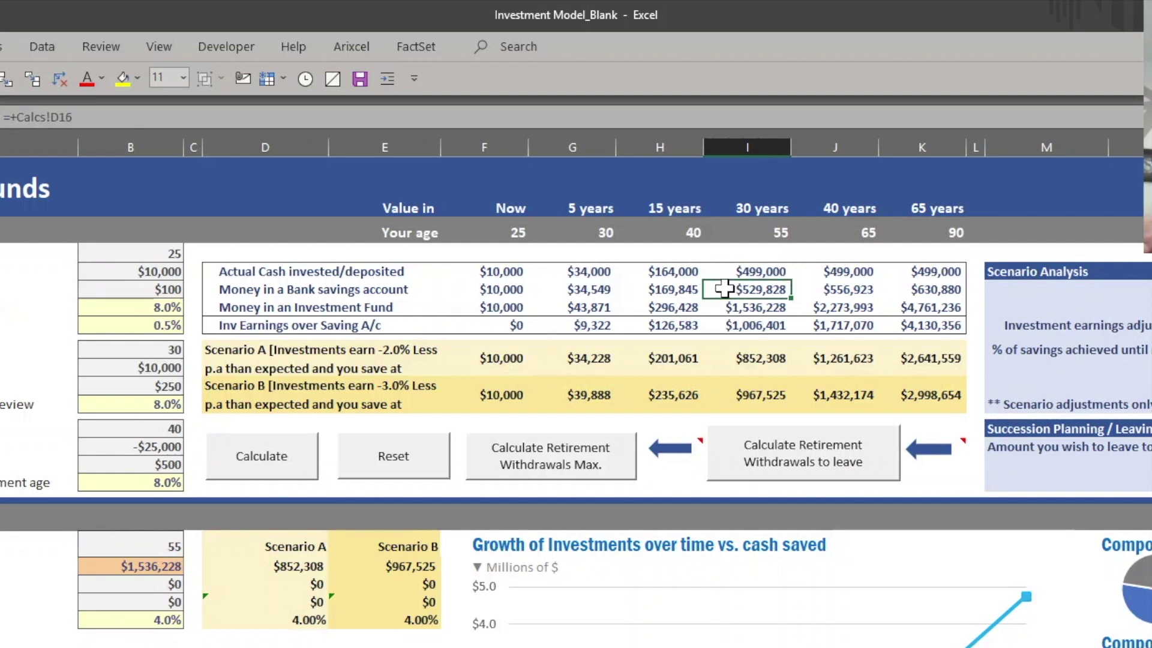
{"action": "left_click", "coordinate": [717, 306]}
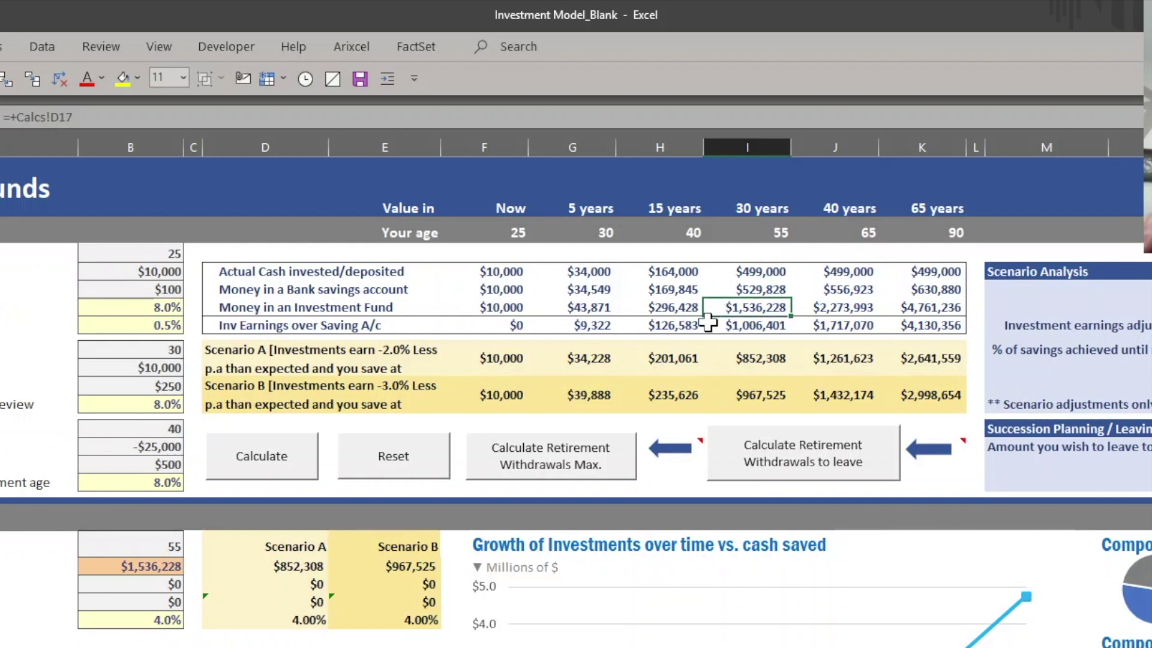
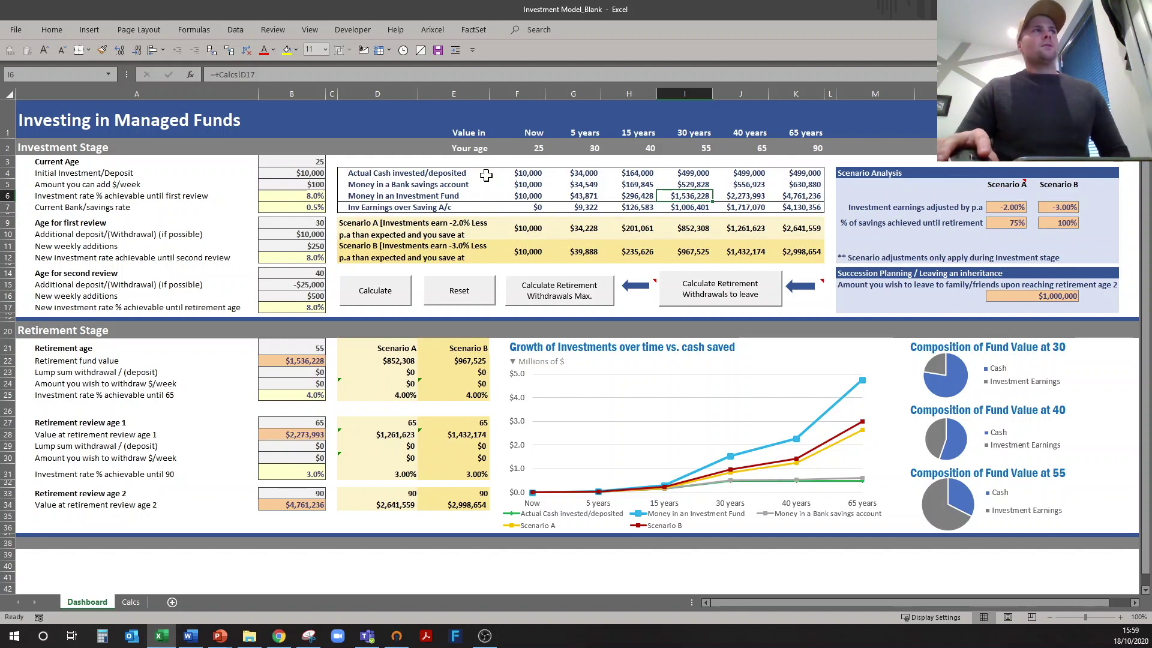
{"action": "left_click_drag", "start_coordinate": [393, 174], "coordinate": [685, 206]}
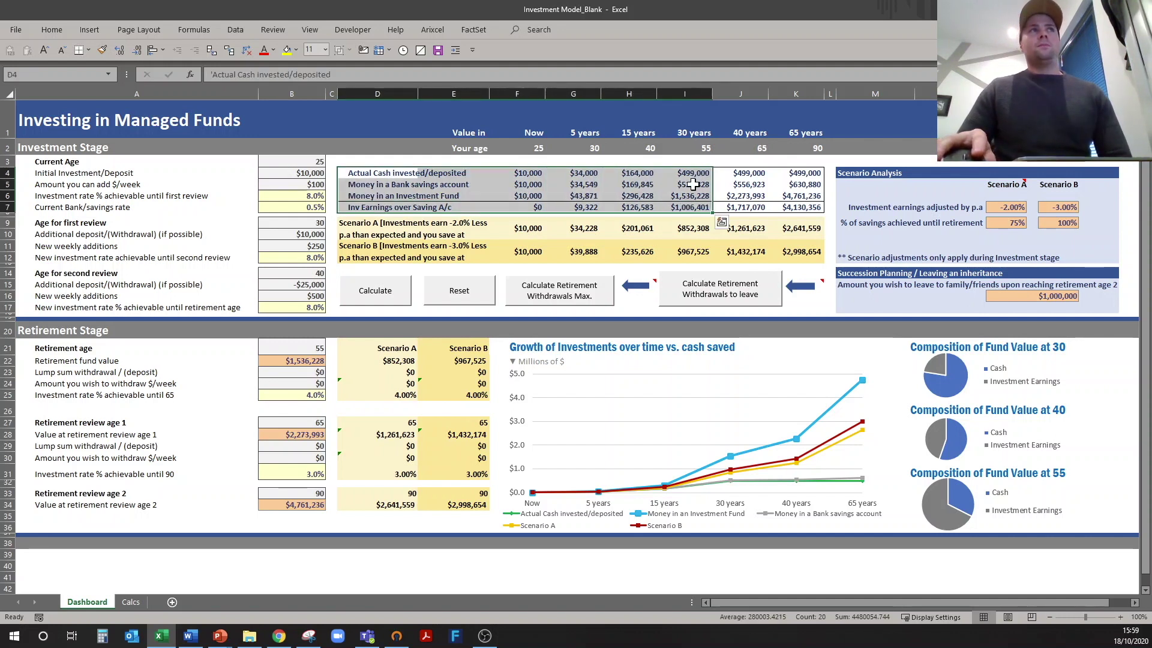
{"action": "left_click", "coordinate": [669, 196]}
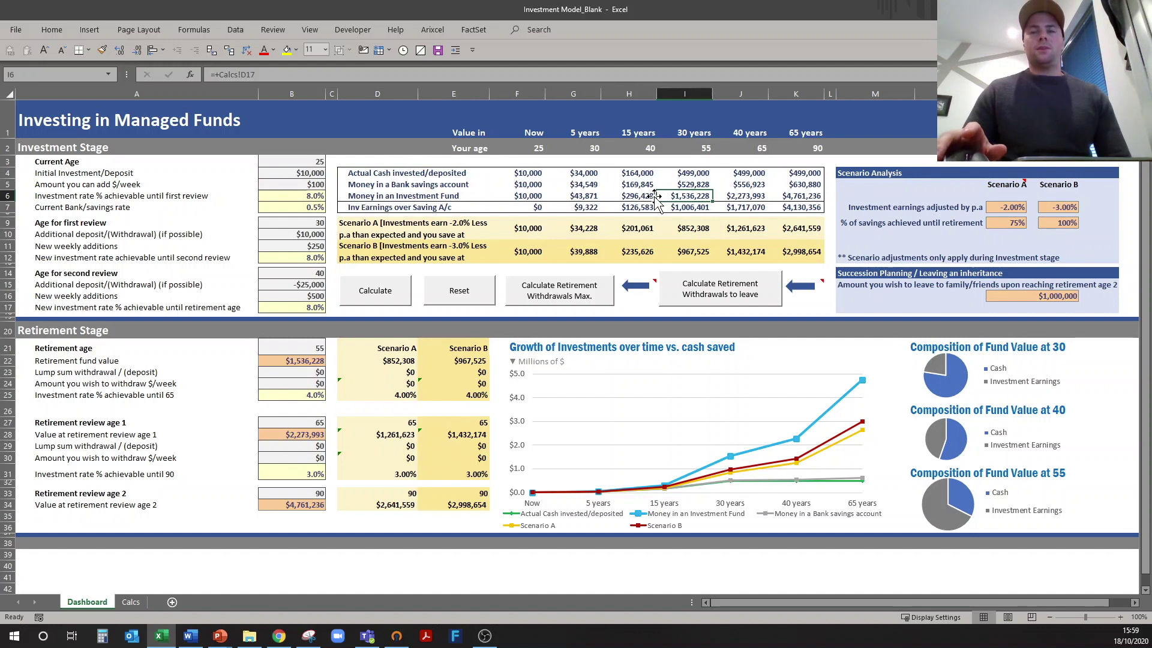
- View the calculations on the Calcs sheet, and examine the Dashboard's investment earnings over the savings account up to age 55
{"action": "left_click", "coordinate": [130, 601]}
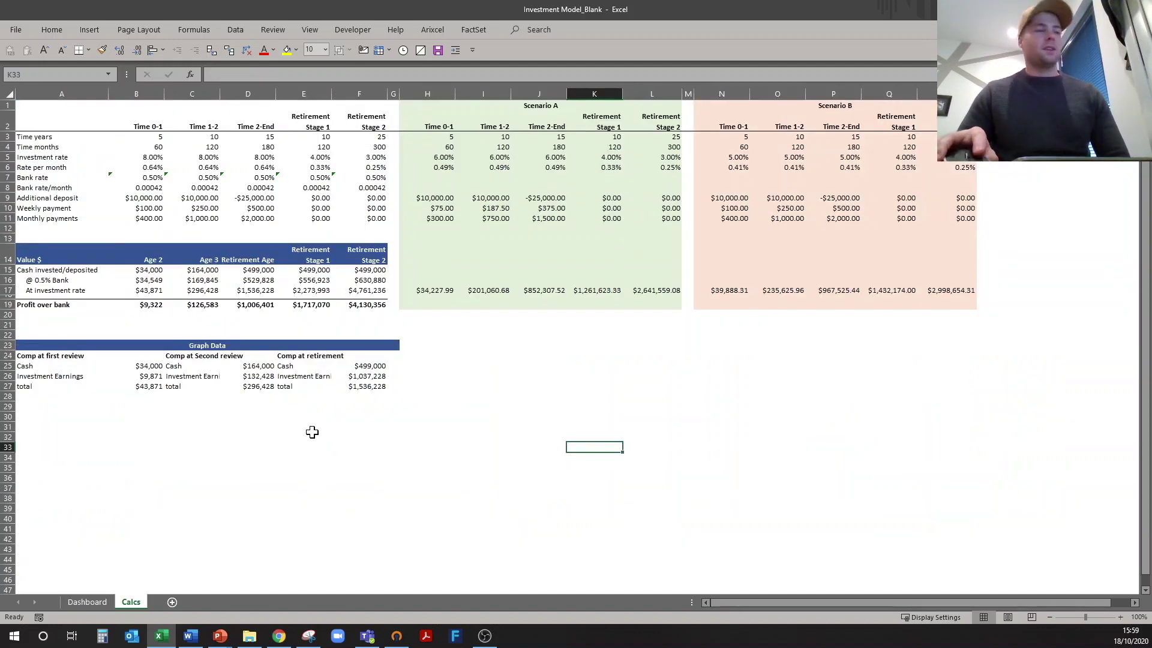
{"action": "left_click", "coordinate": [87, 602]}
{"action": "left_click", "coordinate": [343, 172]}
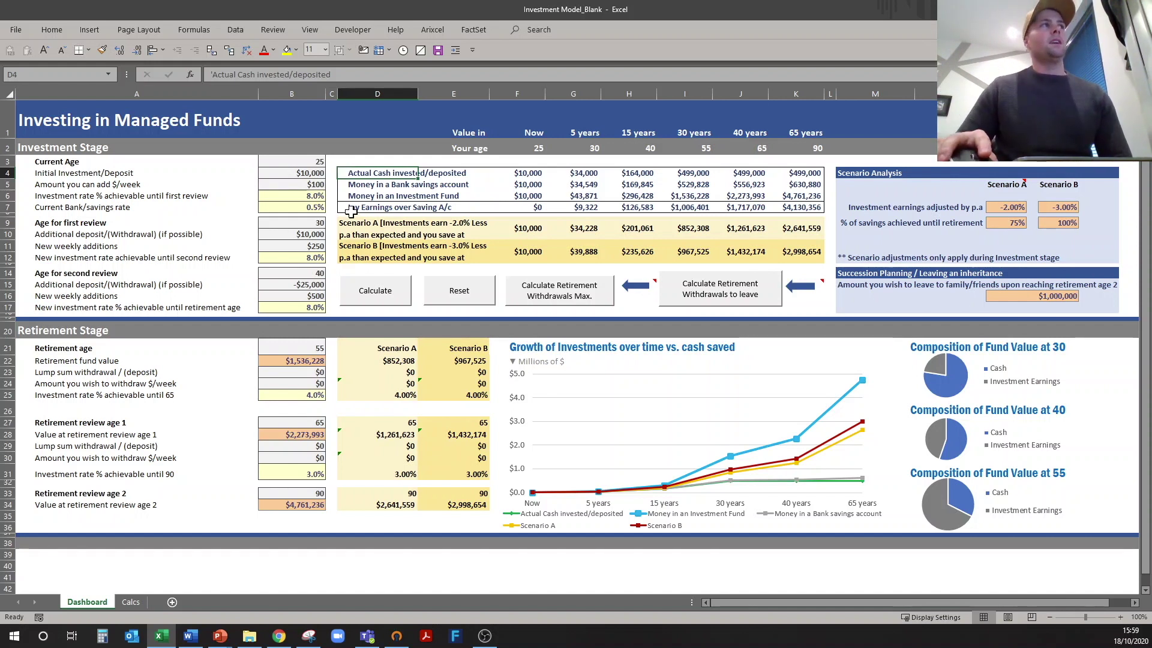
{"action": "left_click", "coordinate": [515, 209]}
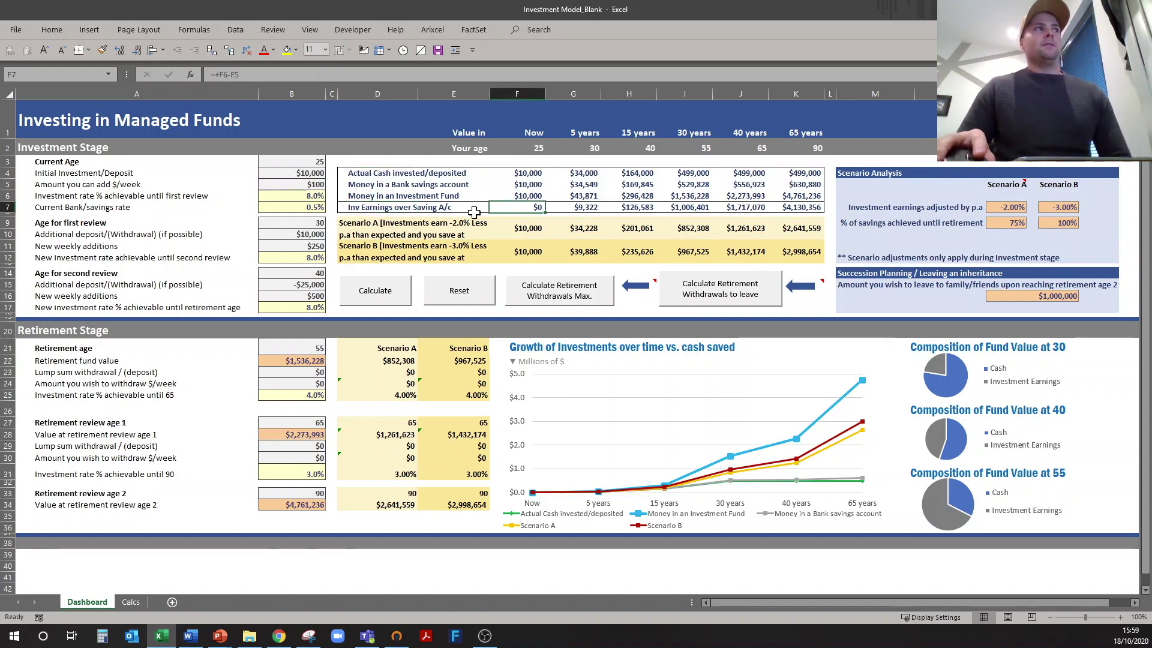
{"action": "left_click", "coordinate": [353, 209]}
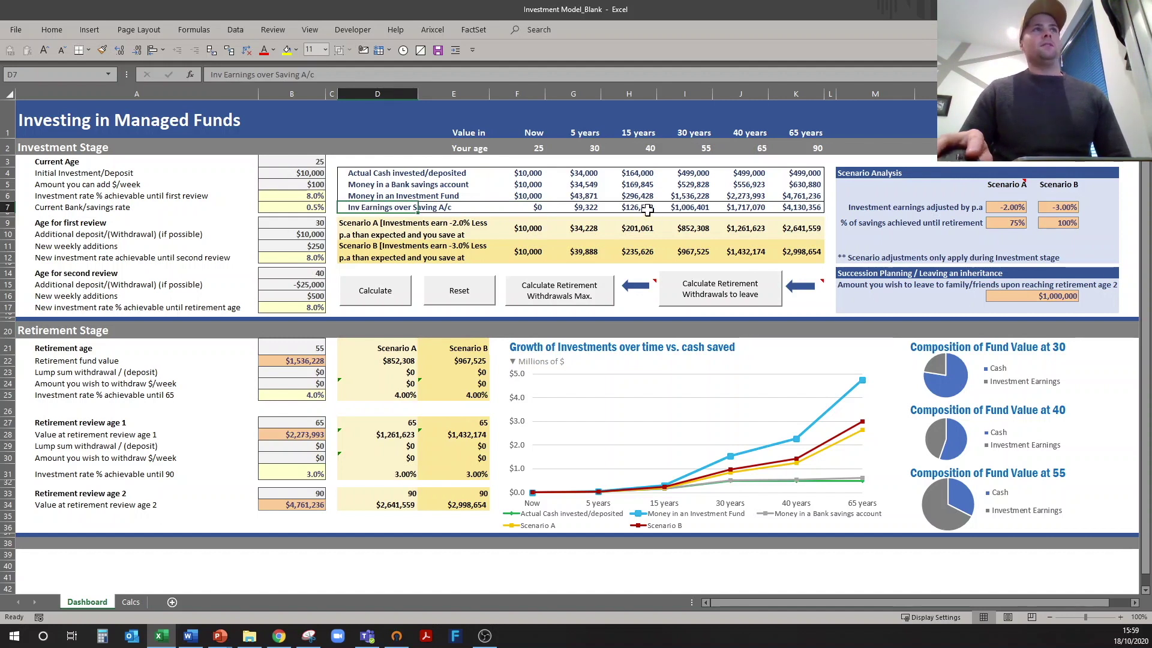
{"action": "left_click", "coordinate": [670, 208]}
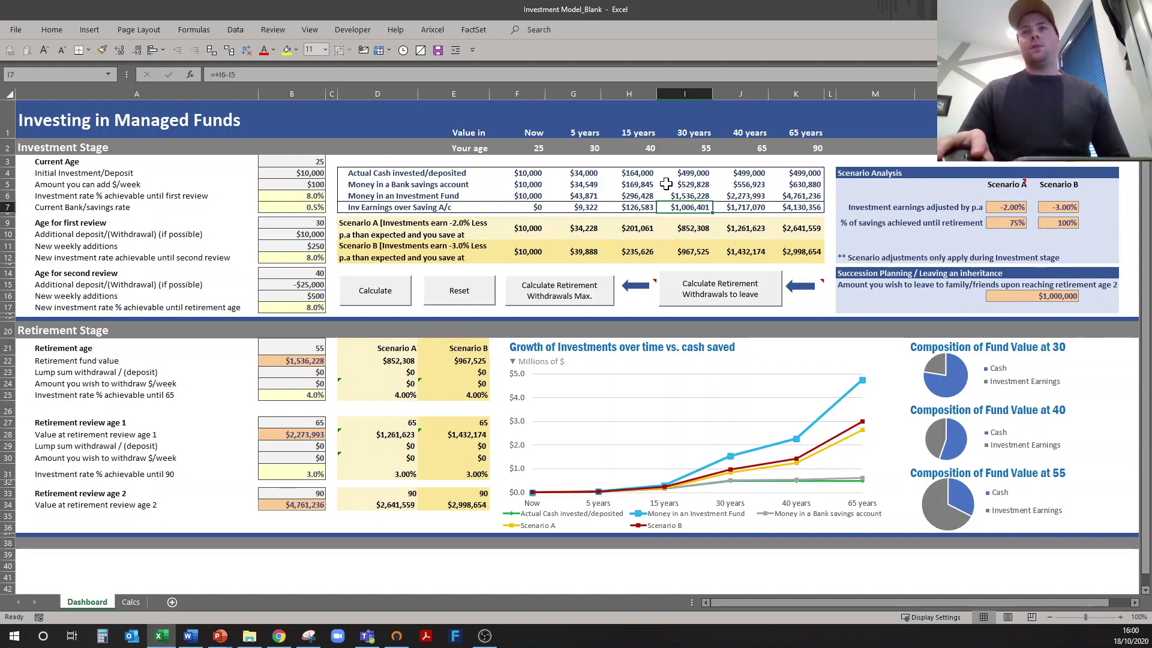
{"action": "left_click", "coordinate": [666, 183]}
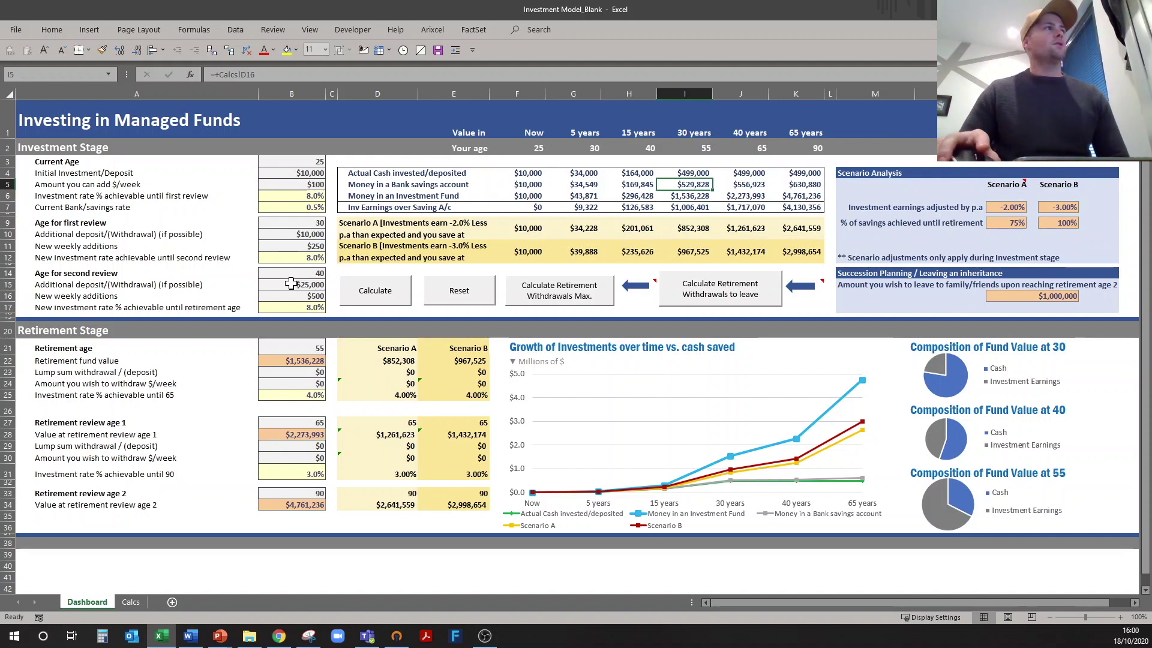
{"action": "left_click", "coordinate": [281, 206]}
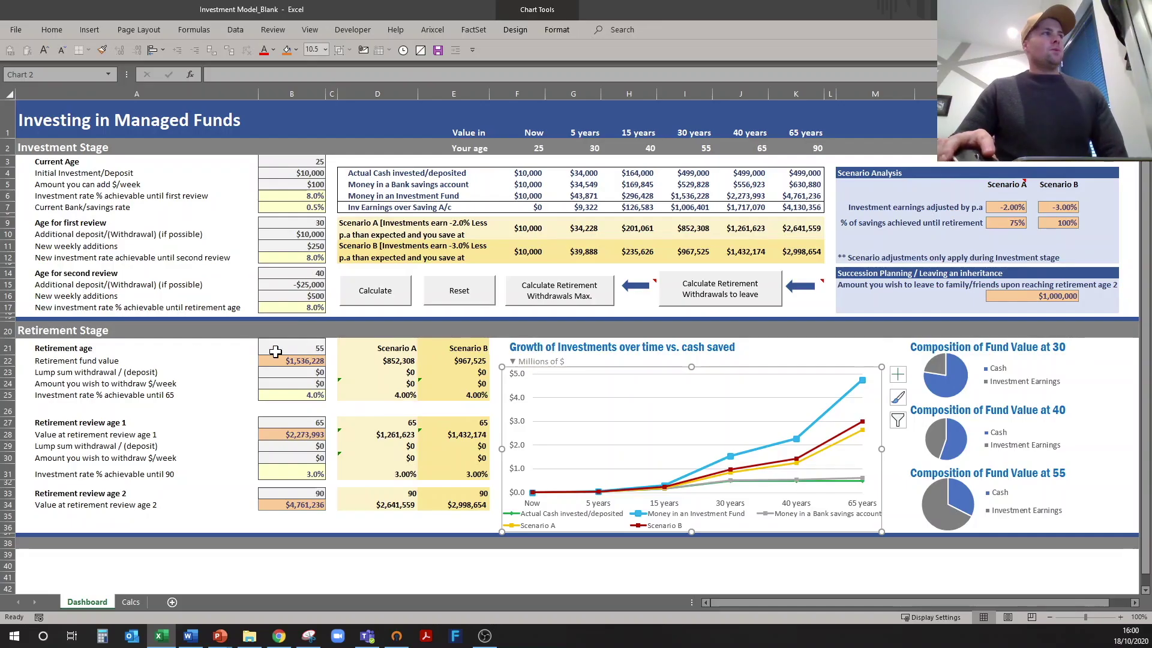
- In the Retirement Stage, set the lump sum withdrawal at the retirement age to $100,000
{"action": "left_click", "coordinate": [66, 330]}
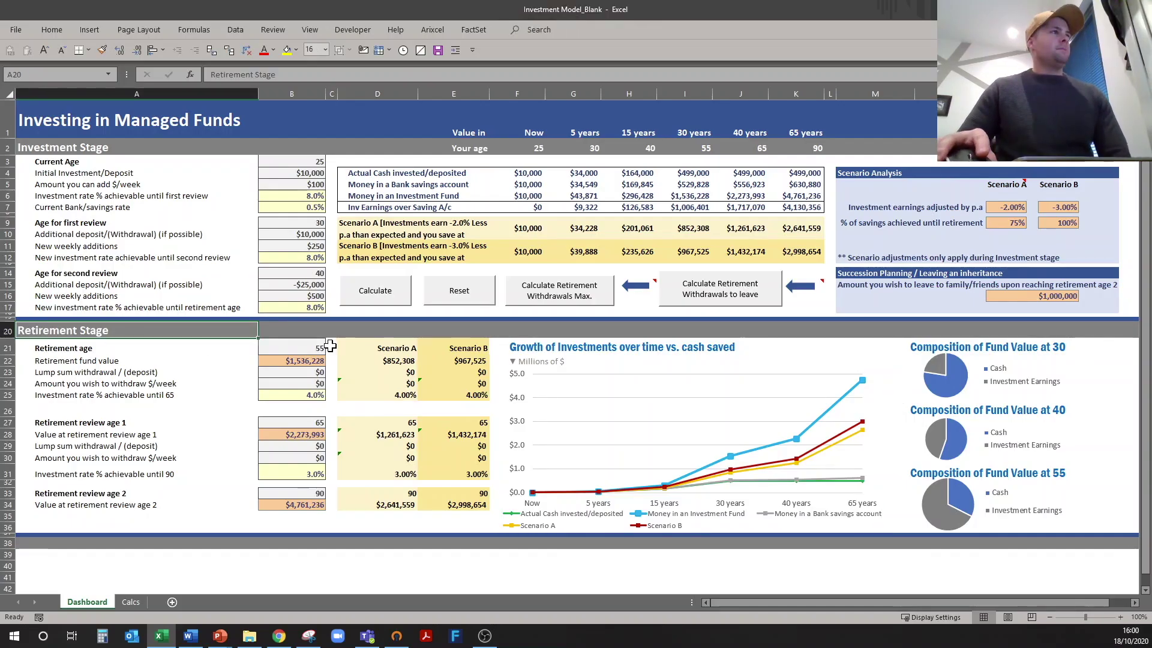
{"action": "left_click", "coordinate": [280, 351]}
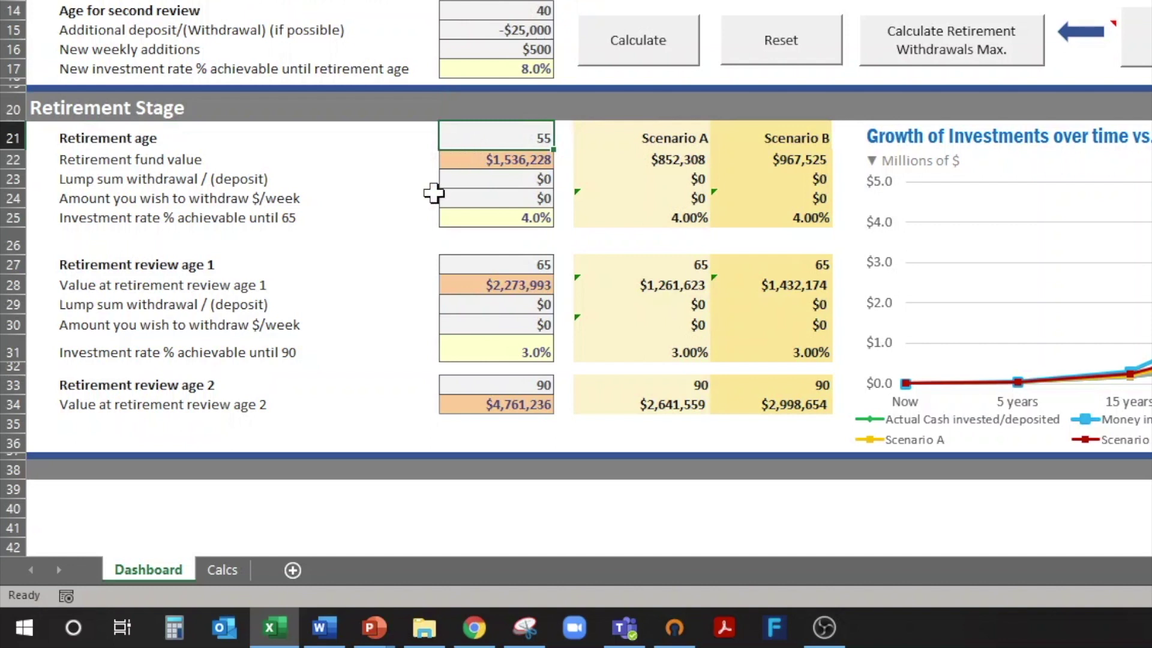
{"action": "left_click", "coordinate": [455, 162]}
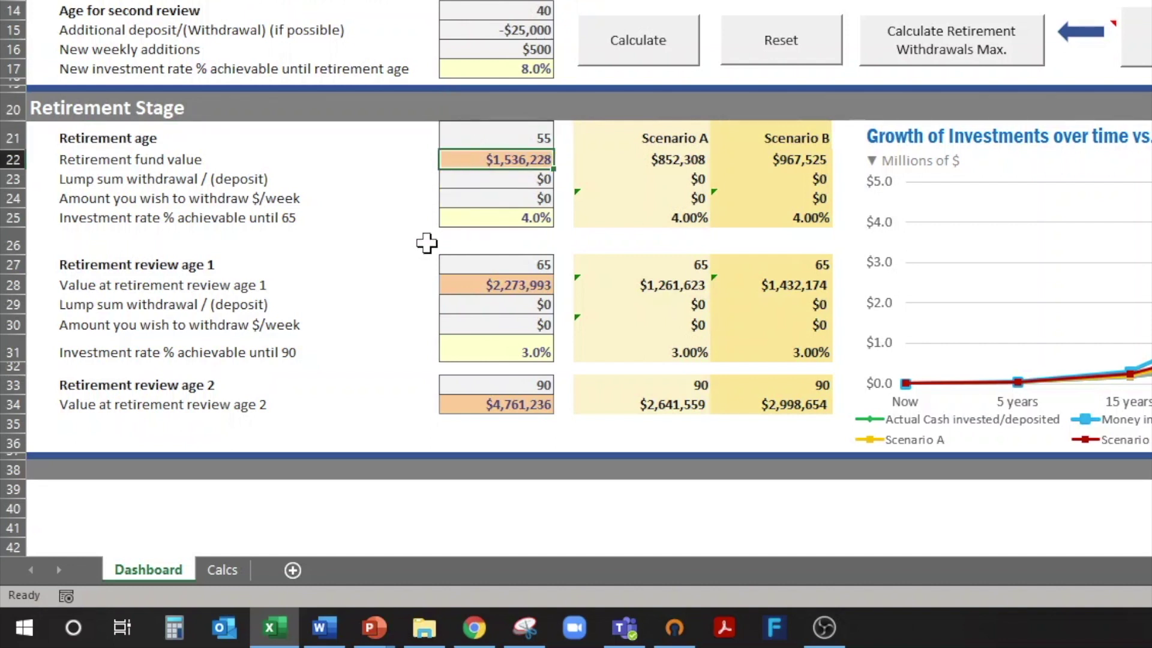
{"action": "left_click", "coordinate": [467, 192]}
{"action": "left_click", "coordinate": [478, 180]}
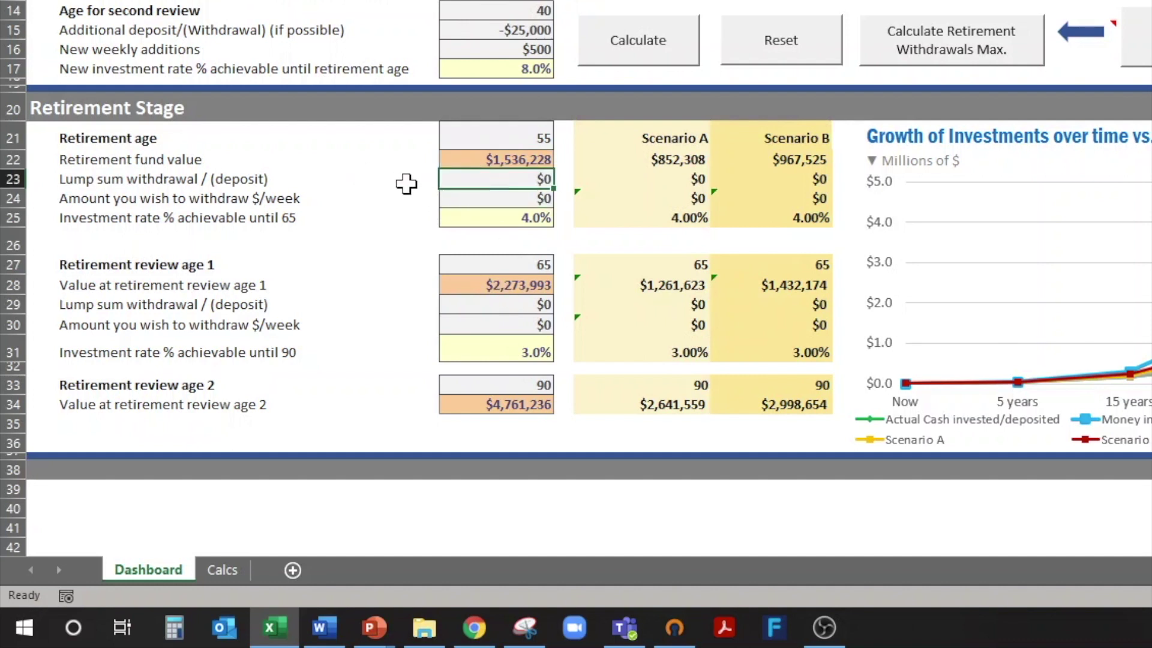
{"action": "type", "text": "-10000"}
{"action": "key", "text": "ctrl+Return"}
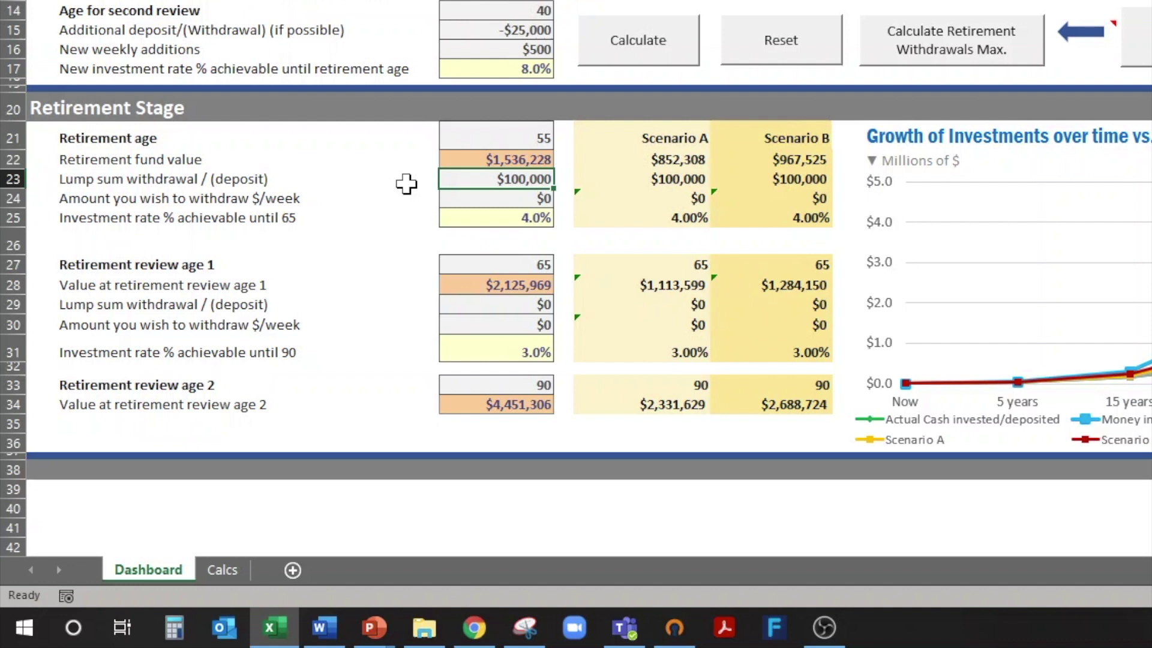
- Set the weekly withdrawal from the retirement age until 65 to $750
{"action": "key", "text": "Down"}
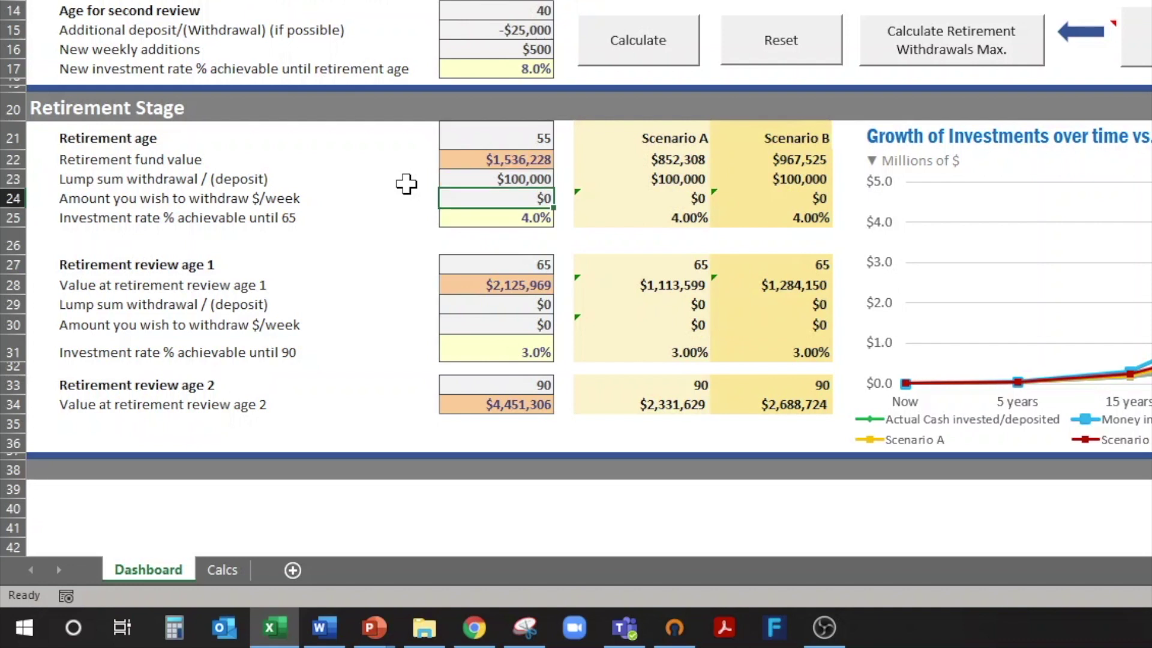
{"action": "type", "text": "7500"}
{"action": "key", "text": "BackSpace"}
{"action": "key", "text": "Return"}
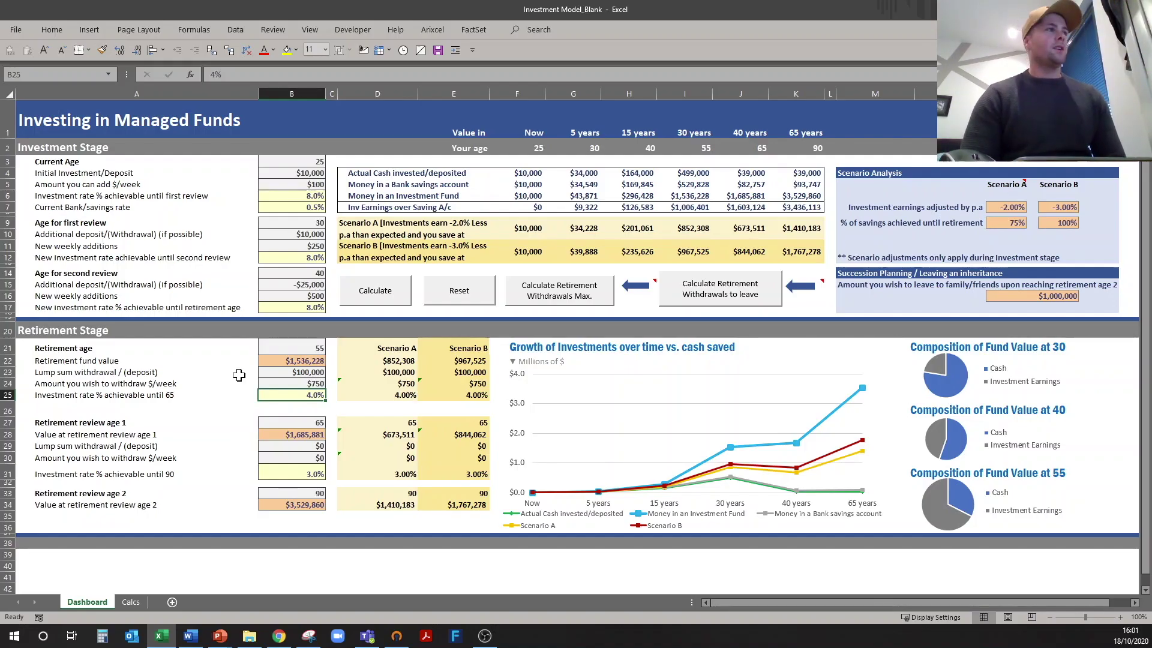
- Set the weekly withdrawal from retirement review age 1 to $750 and check the fund value at retirement review age 2
{"action": "left_click", "coordinate": [281, 420]}
{"action": "left_click", "coordinate": [277, 447]}
{"action": "type", "text": "75"}
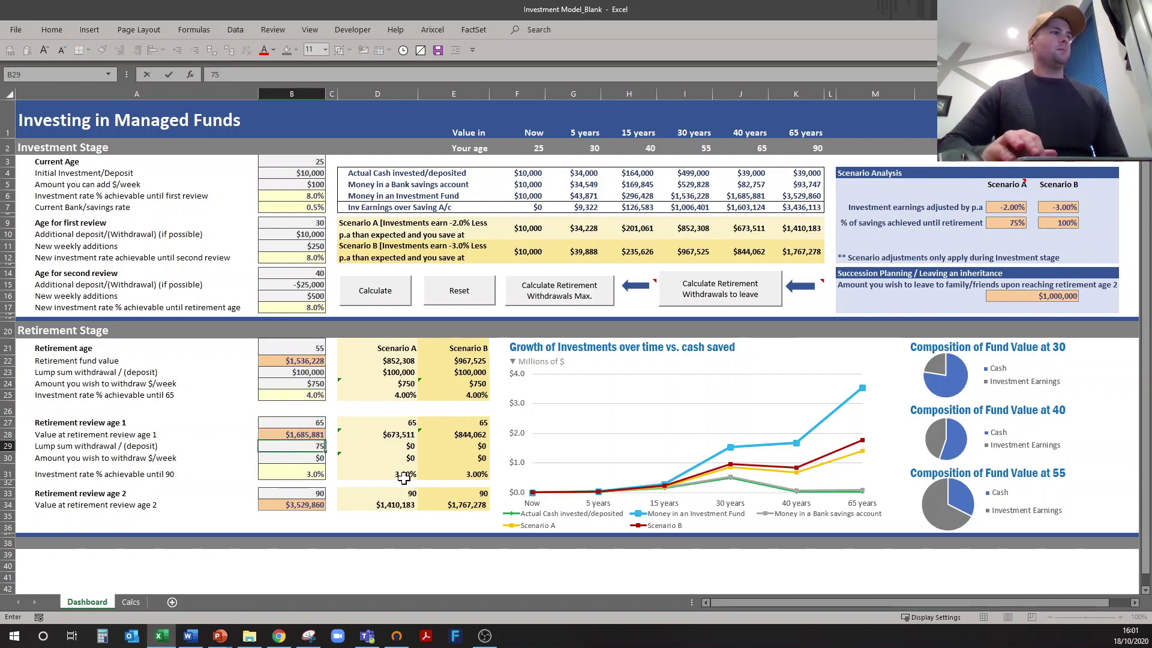
{"action": "type", "text": "0"}
{"action": "key", "text": "Return"}
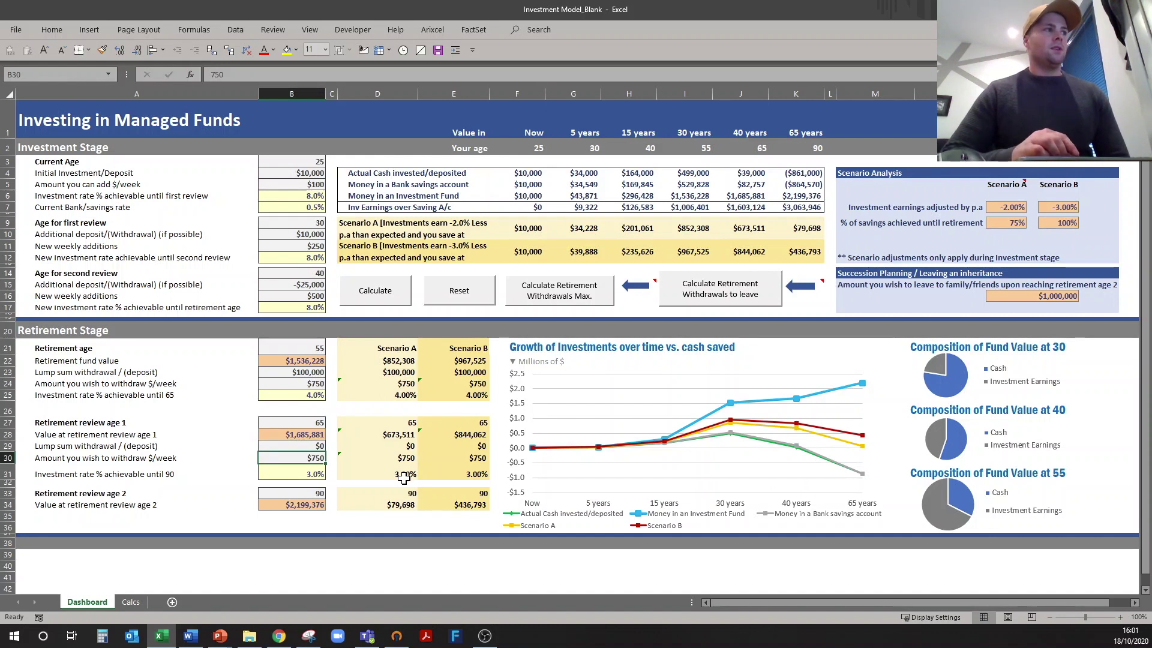
{"action": "key", "text": "Down"}
{"action": "key", "text": "Down"}
{"action": "key", "text": "Down"}
{"action": "key", "text": "Down"}
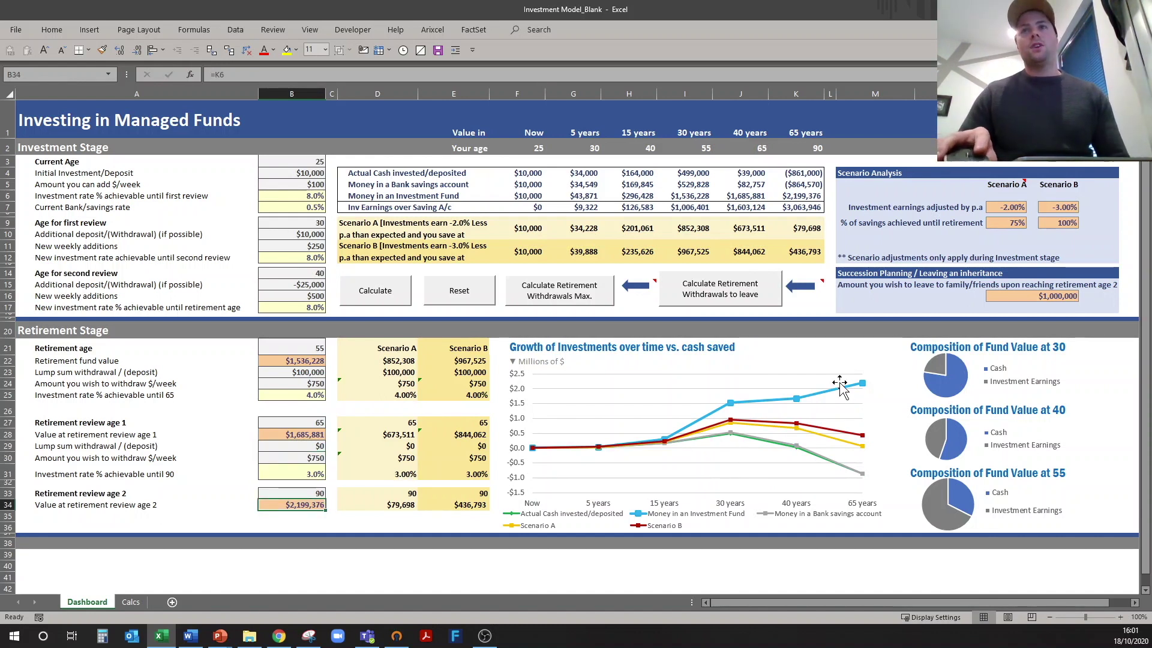
- Set the weekly withdrawal from the retirement age until 65 to $1,000 and check the fund value at age 90
{"action": "left_click", "coordinate": [265, 382]}
{"action": "type", "text": "1"}
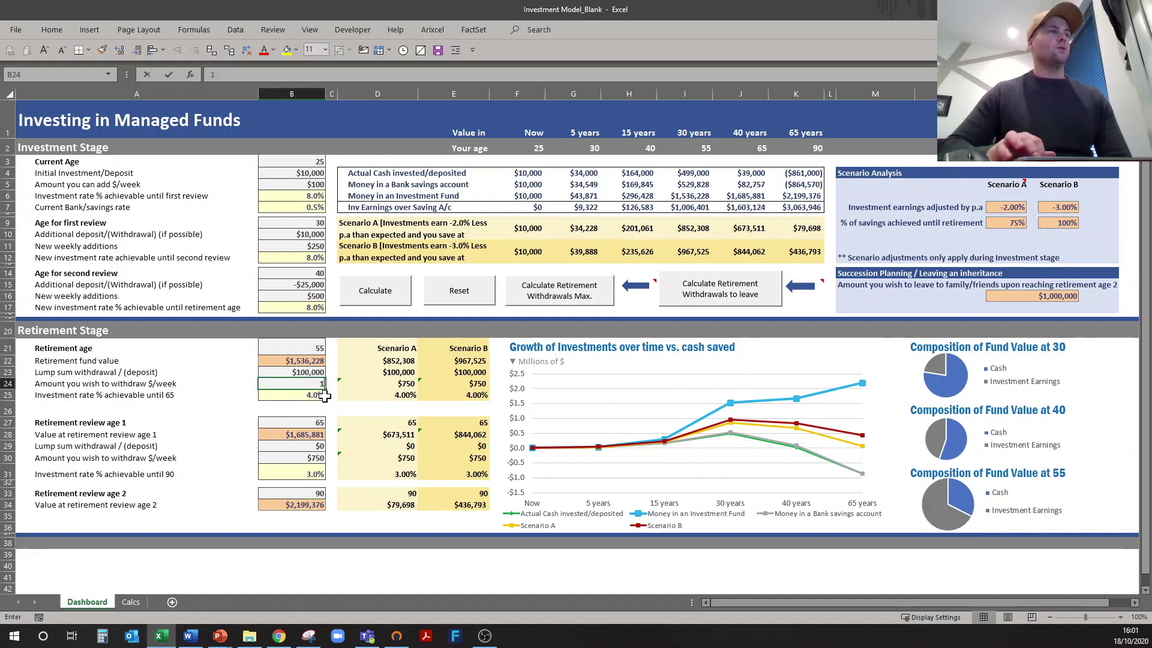
{"action": "type", "text": "000"}
{"action": "key", "text": "ctrl+Return"}
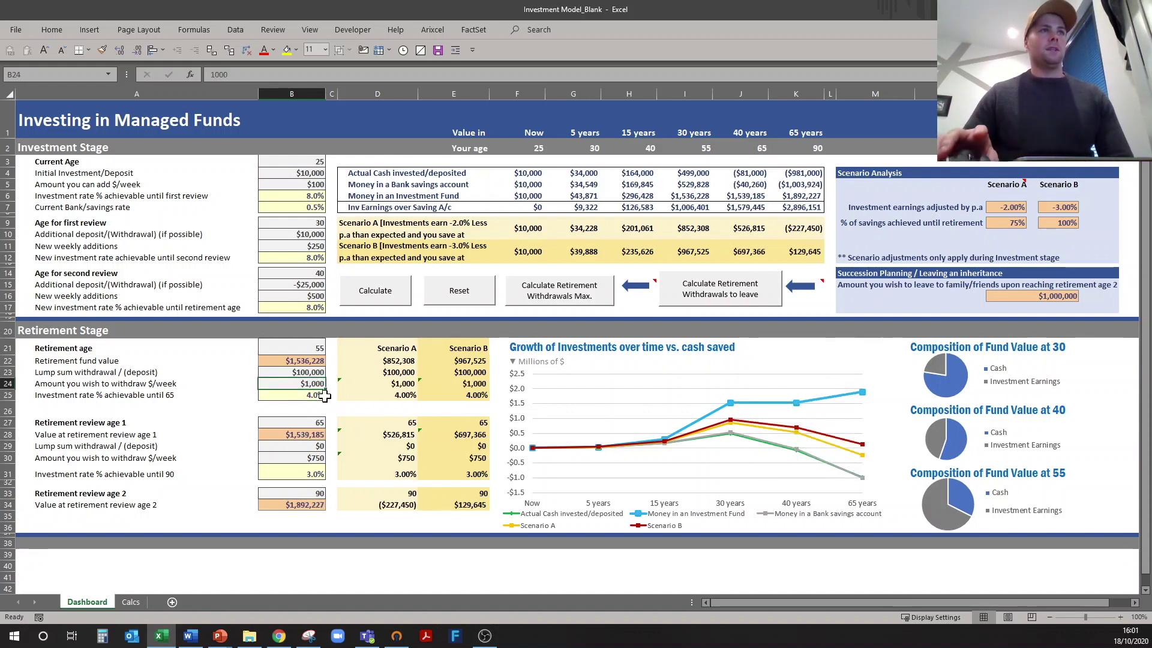
{"action": "left_click", "coordinate": [295, 509]}
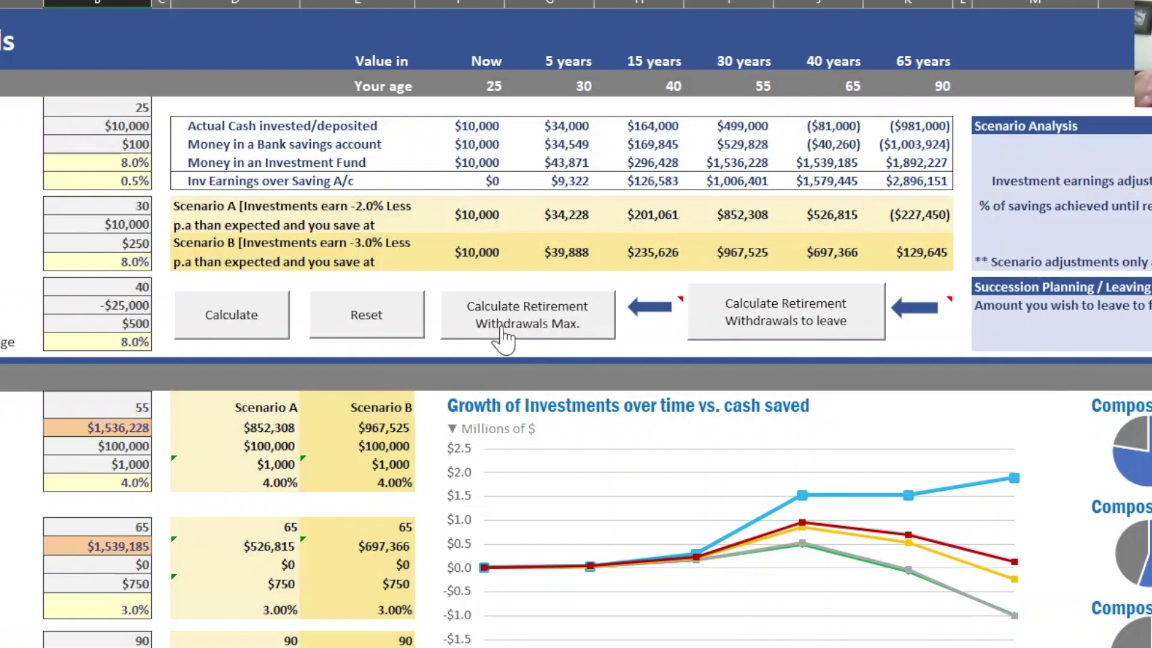
- Calculate the maximum retirement withdrawals and check the weekly amounts and the fund value at retirement review age 2
{"action": "left_click", "coordinate": [75, 429]}
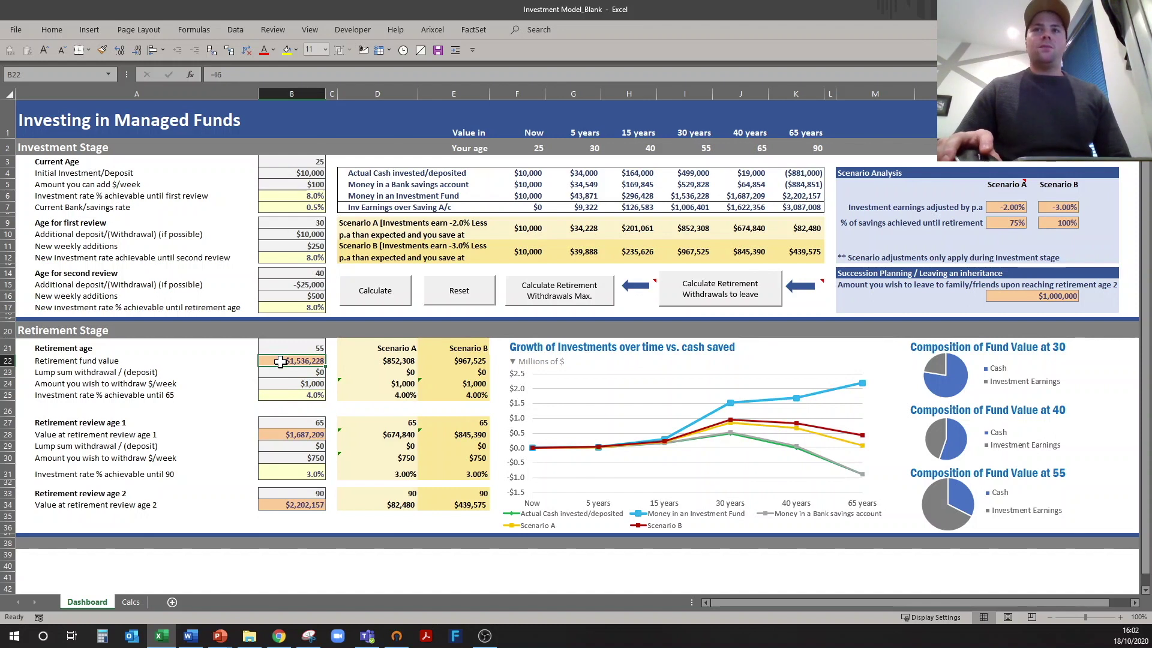
{"action": "left_click", "coordinate": [581, 300]}
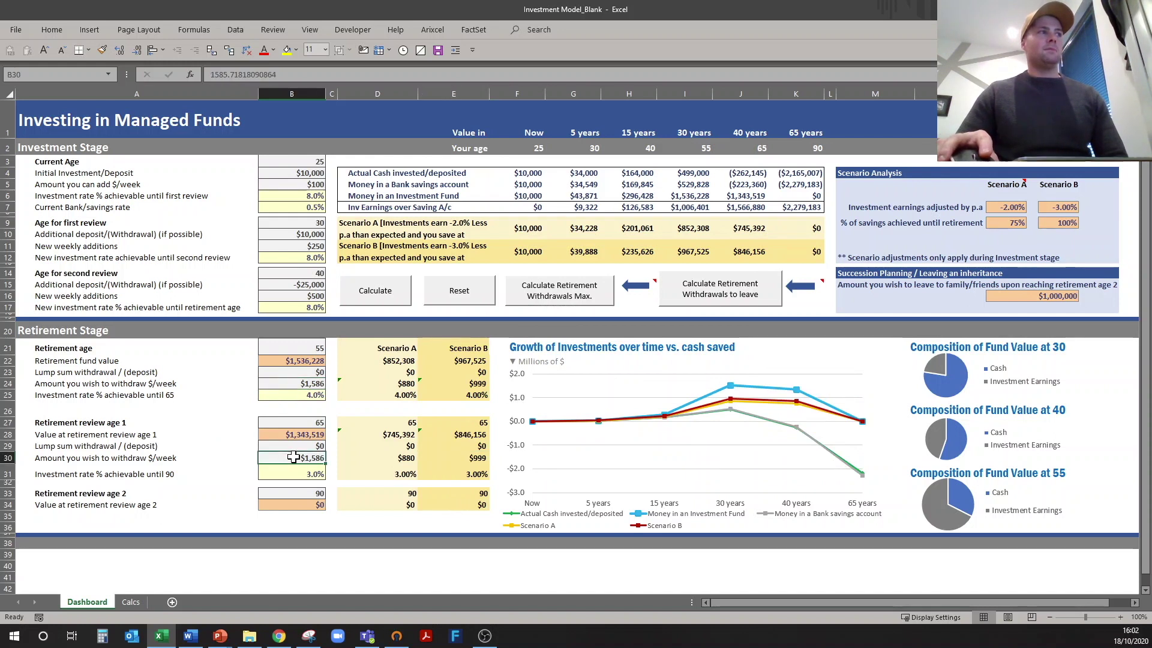
{"action": "left_click", "coordinate": [283, 384]}
{"action": "left_click", "coordinate": [284, 384]}
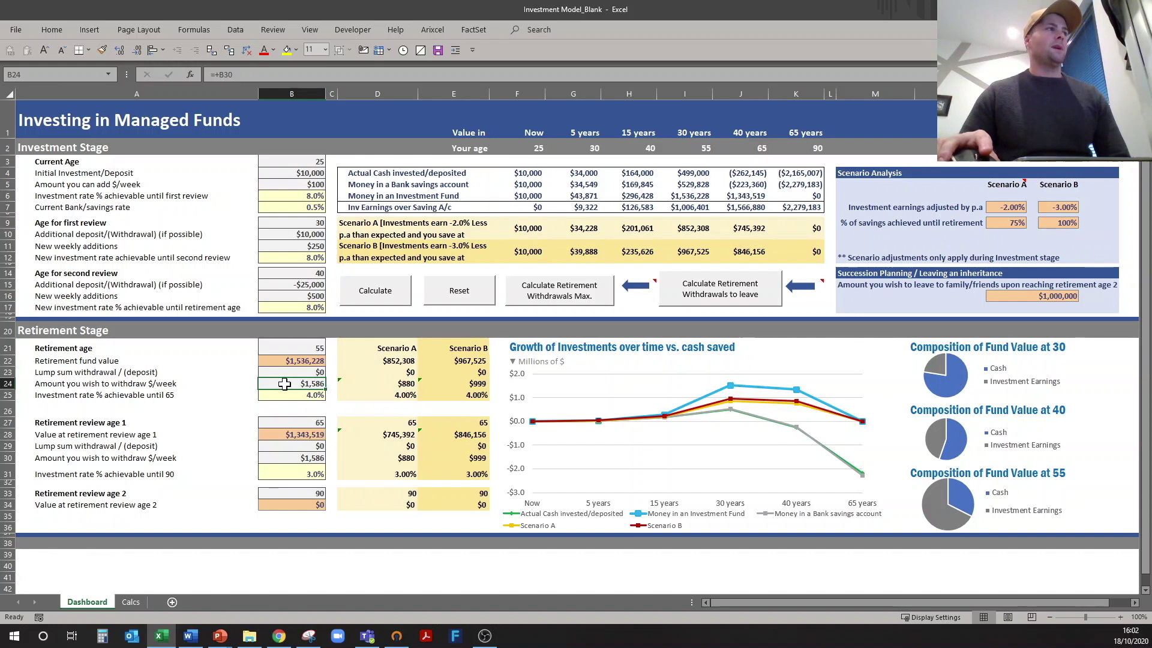
{"action": "left_click", "coordinate": [289, 505]}
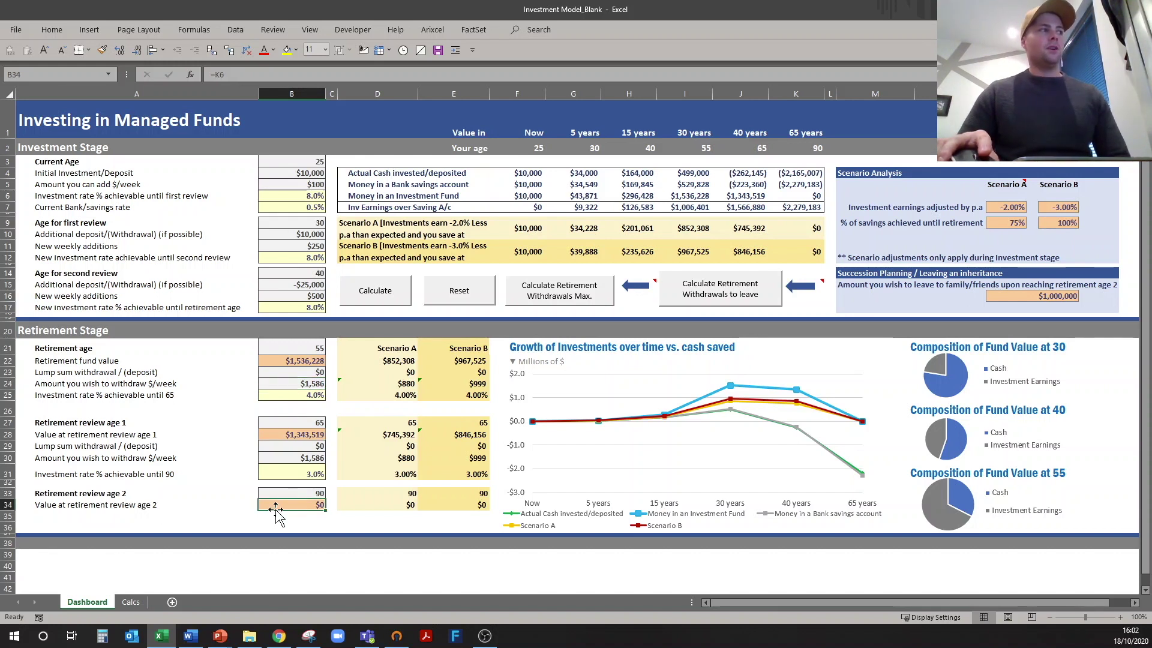
{"action": "left_click", "coordinate": [294, 492]}
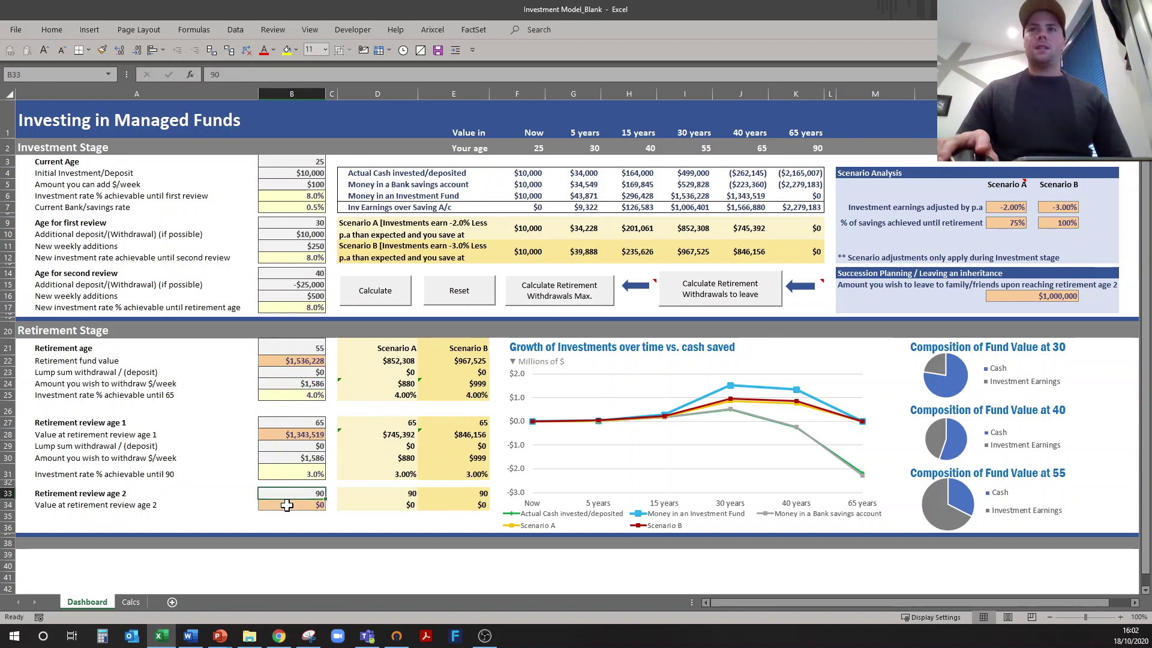
{"action": "left_click", "coordinate": [291, 385]}
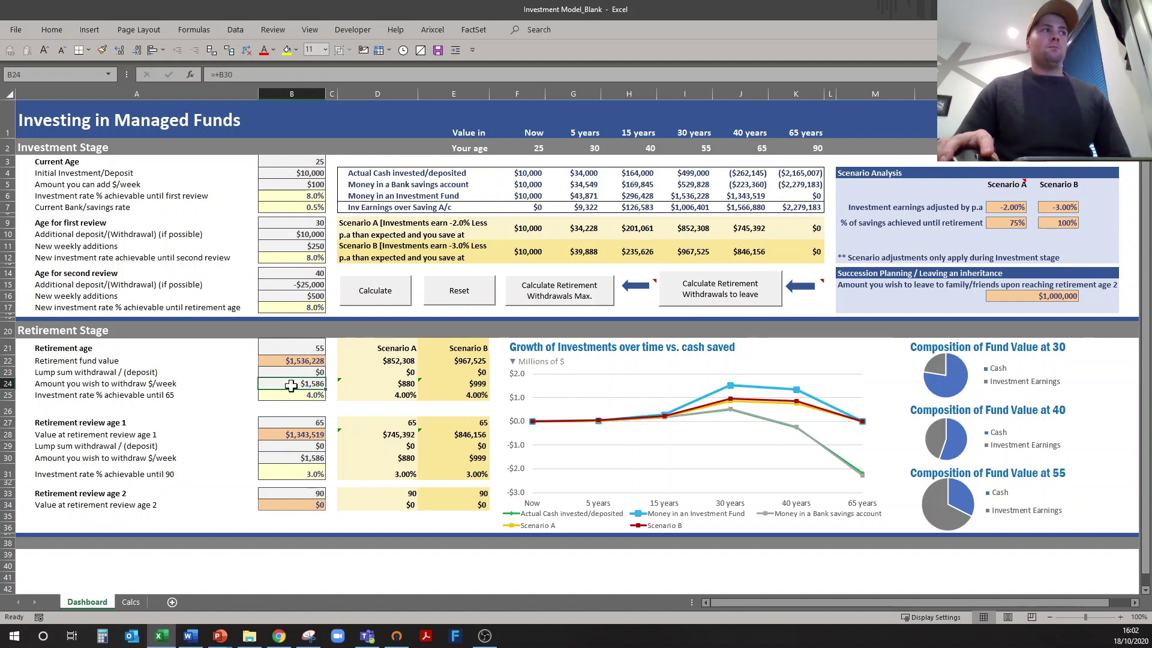
{"action": "left_click", "coordinate": [289, 396]}
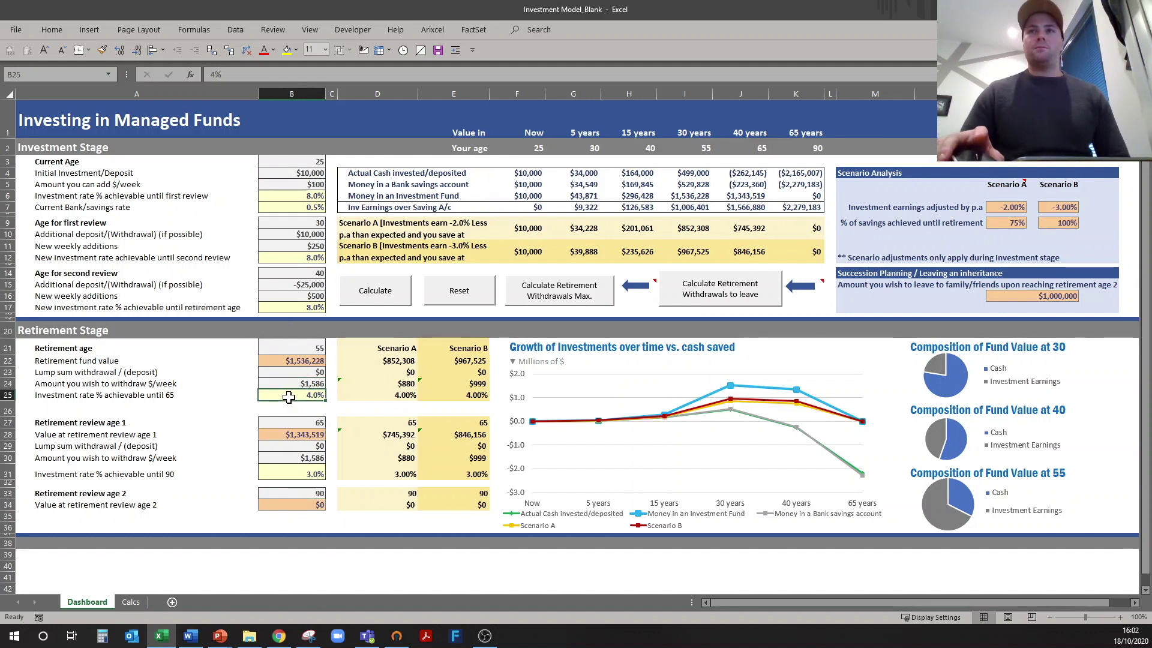
{"action": "left_click", "coordinate": [303, 510]}
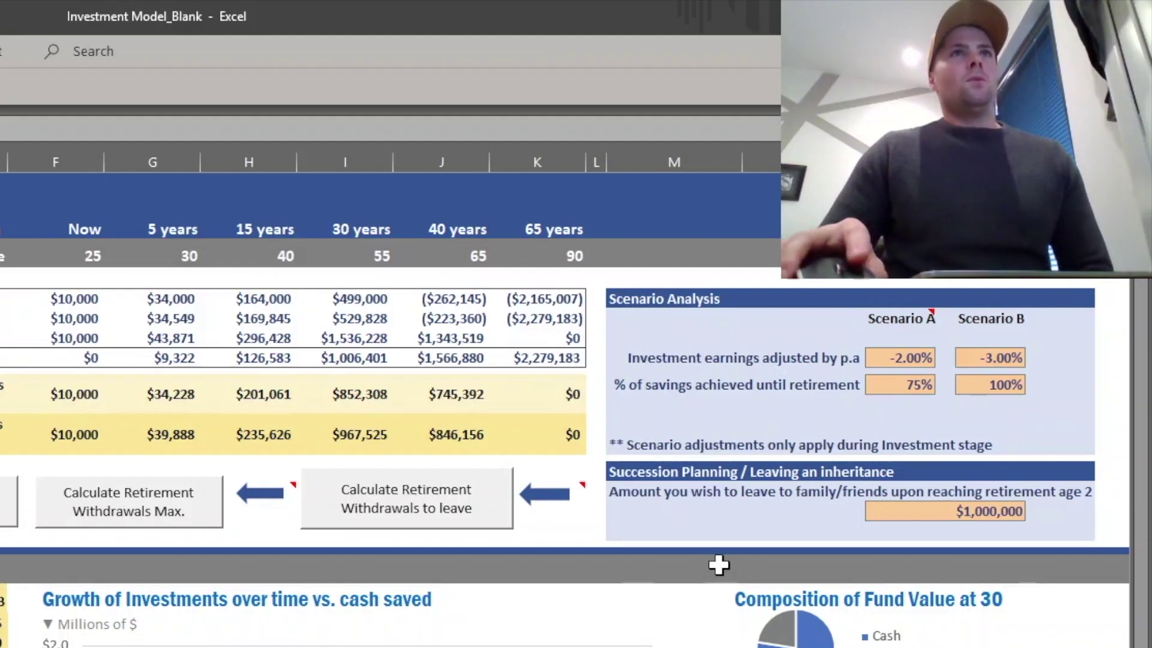
- Calculate the retirement withdrawals that leave a $1,000,000 inheritance and check the fund value at retirement review age 2
{"action": "left_click", "coordinate": [910, 510]}
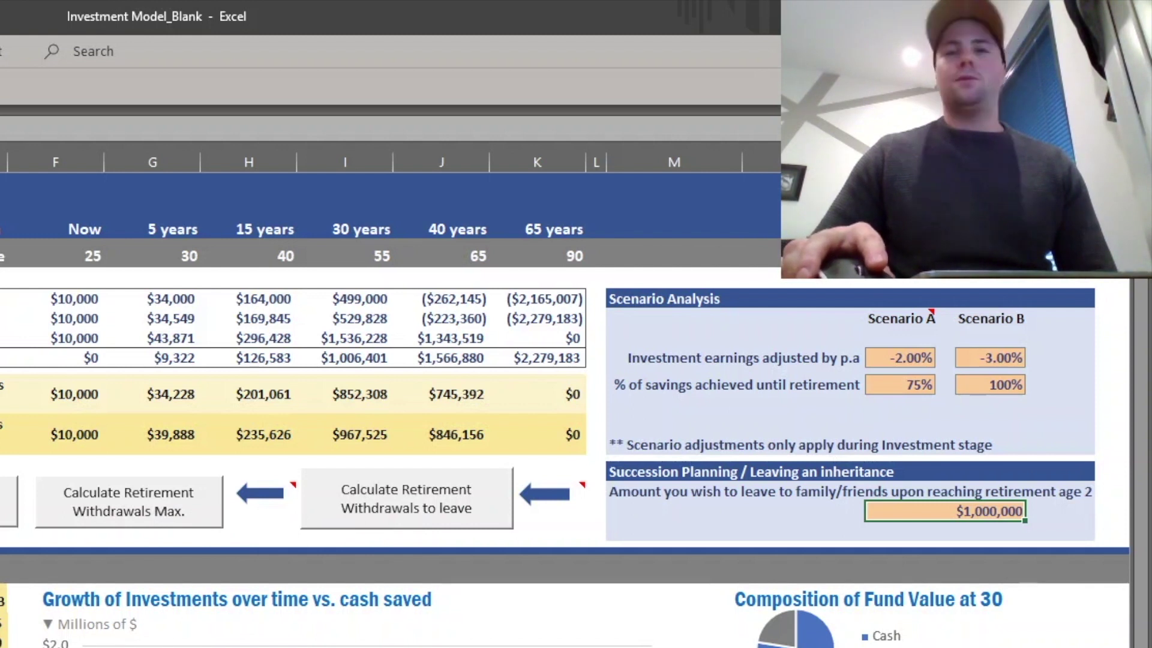
{"action": "left_click", "coordinate": [323, 541]}
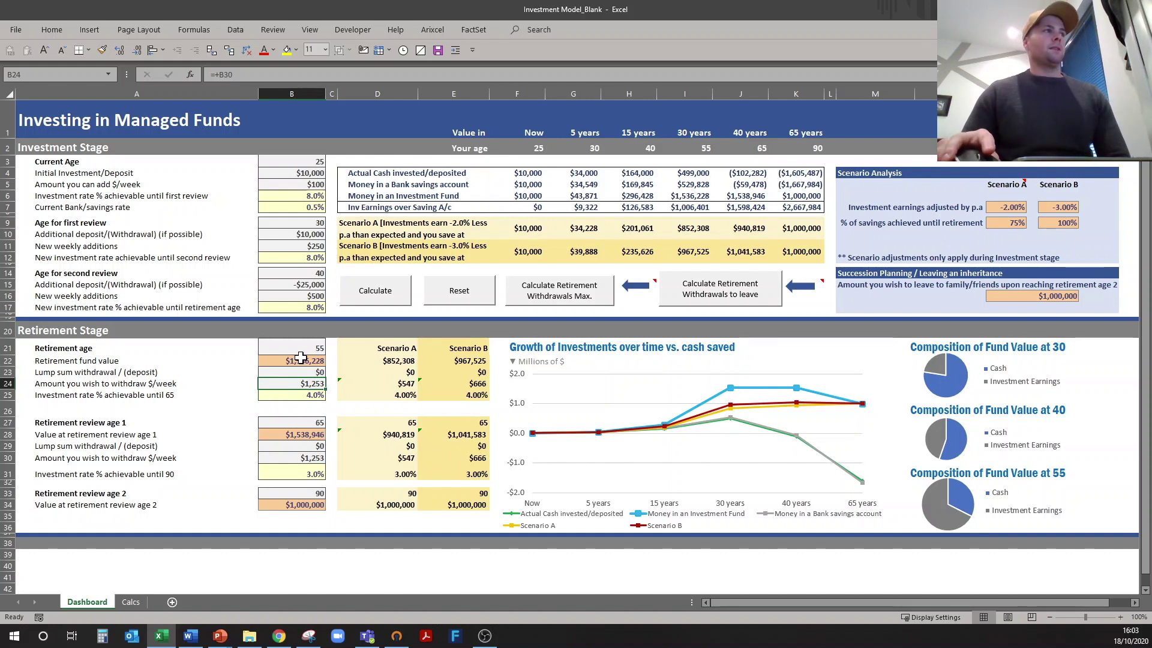
{"action": "left_click", "coordinate": [276, 507]}
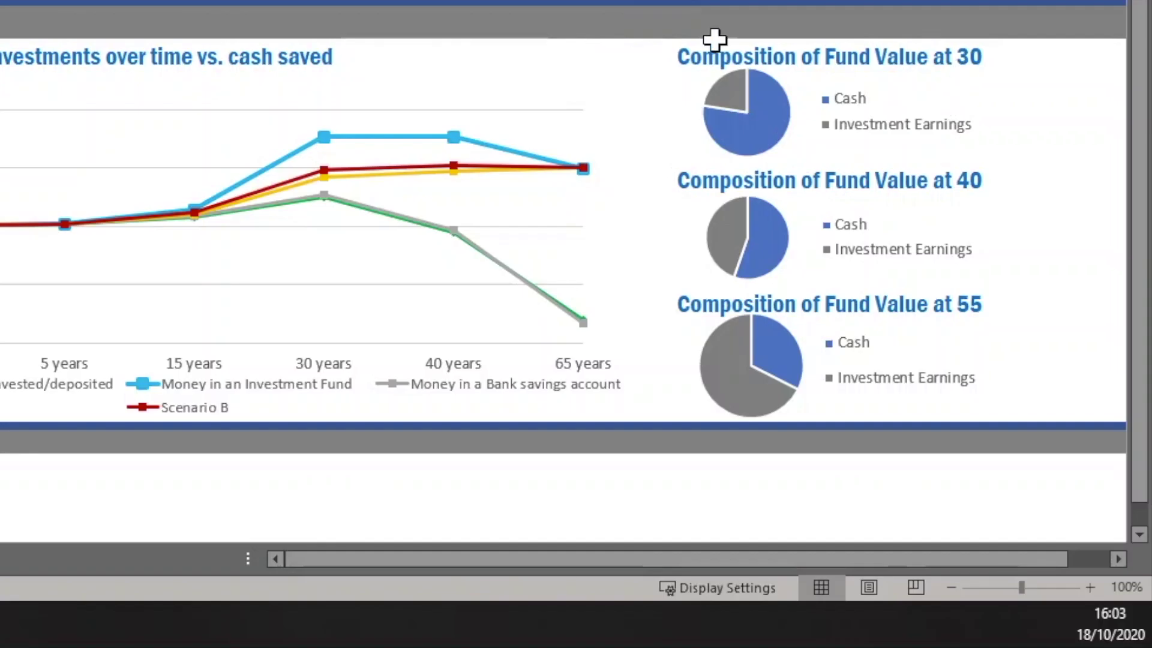
- Inspect the cash and investment earnings shares in the fund composition pie charts, including those for ages 30 and 55
{"action": "left_click", "coordinate": [755, 55]}
{"action": "key", "text": "Escape"}
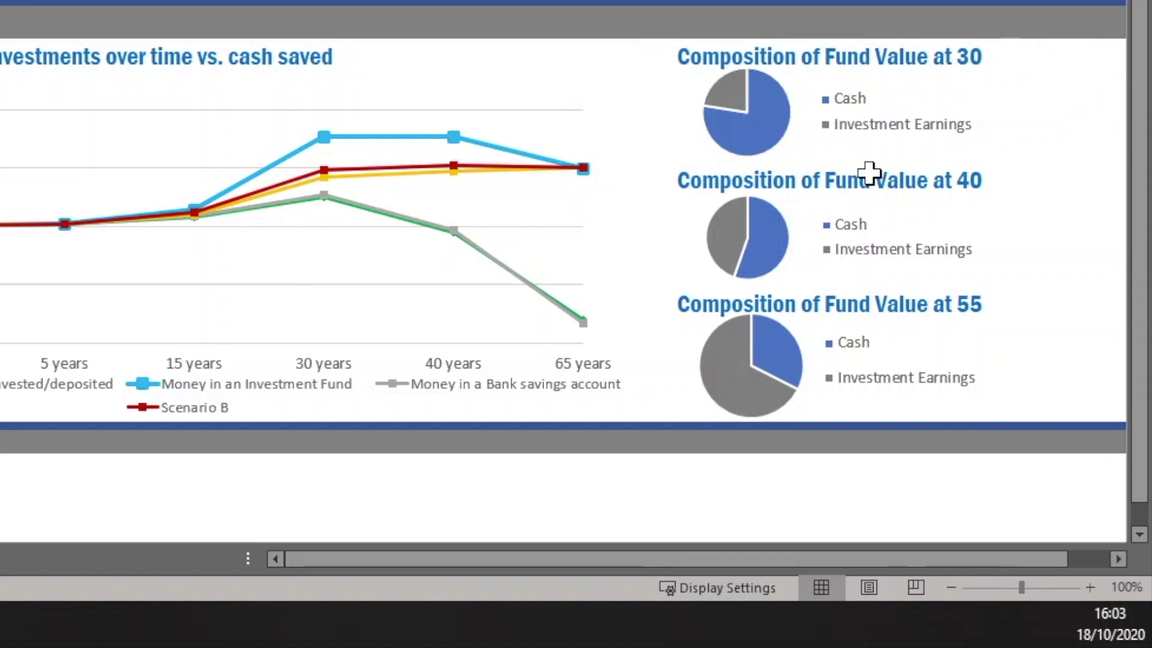
{"action": "left_click", "coordinate": [1074, 54]}
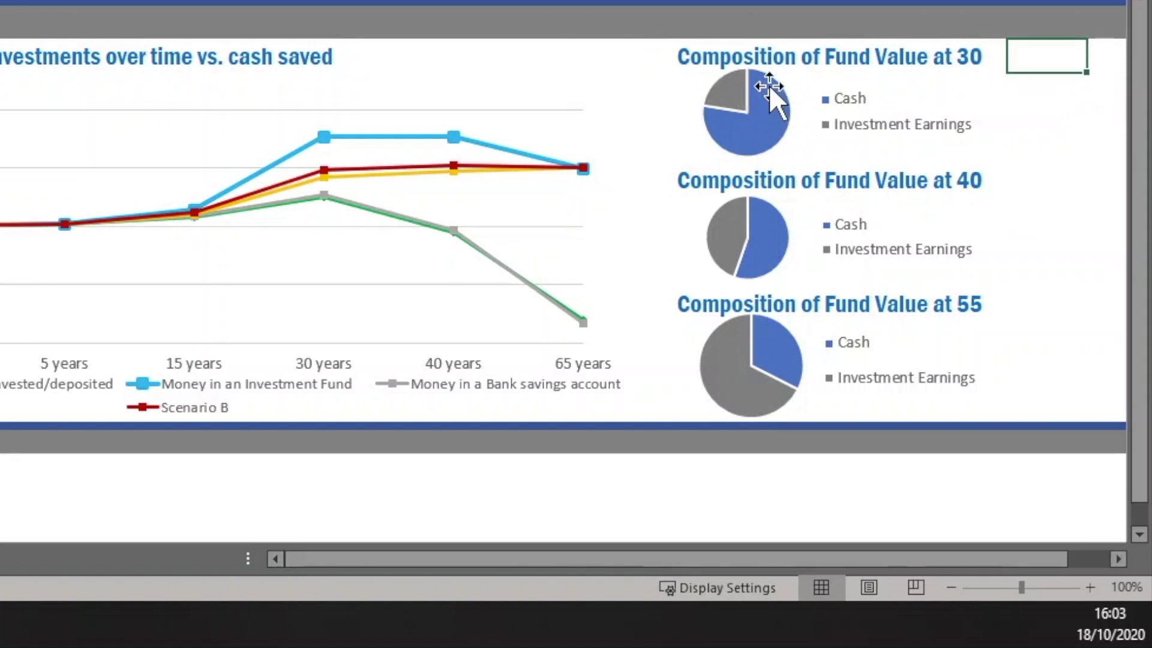
{"action": "mouse_move", "coordinate": [743, 136]}
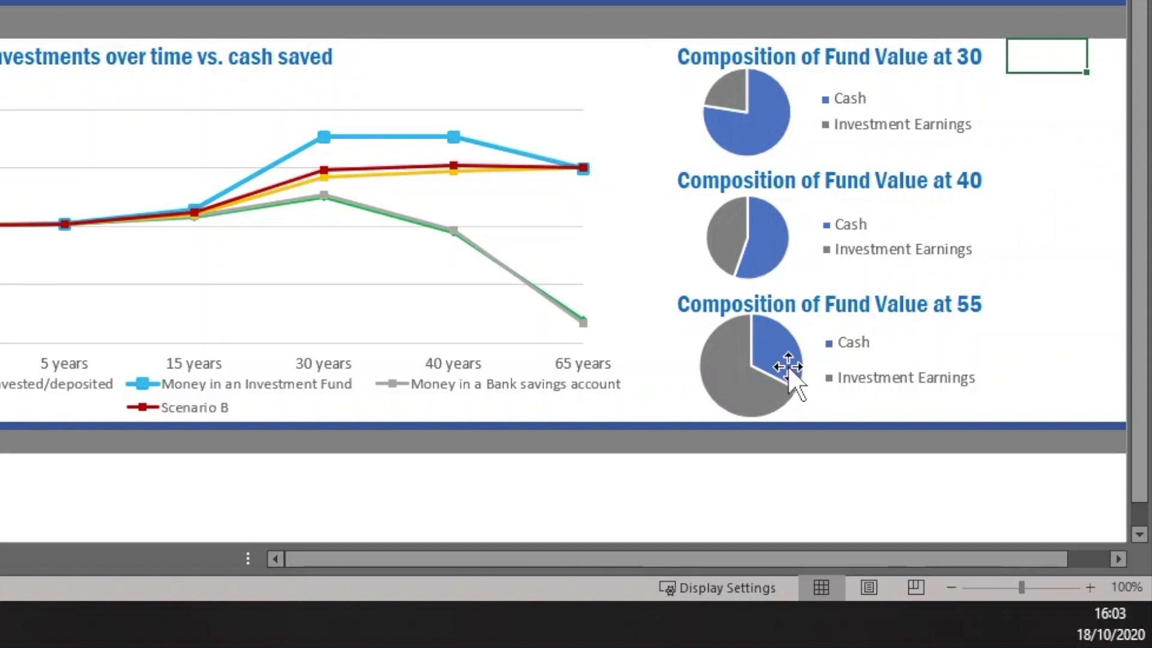
{"action": "mouse_move", "coordinate": [781, 358]}
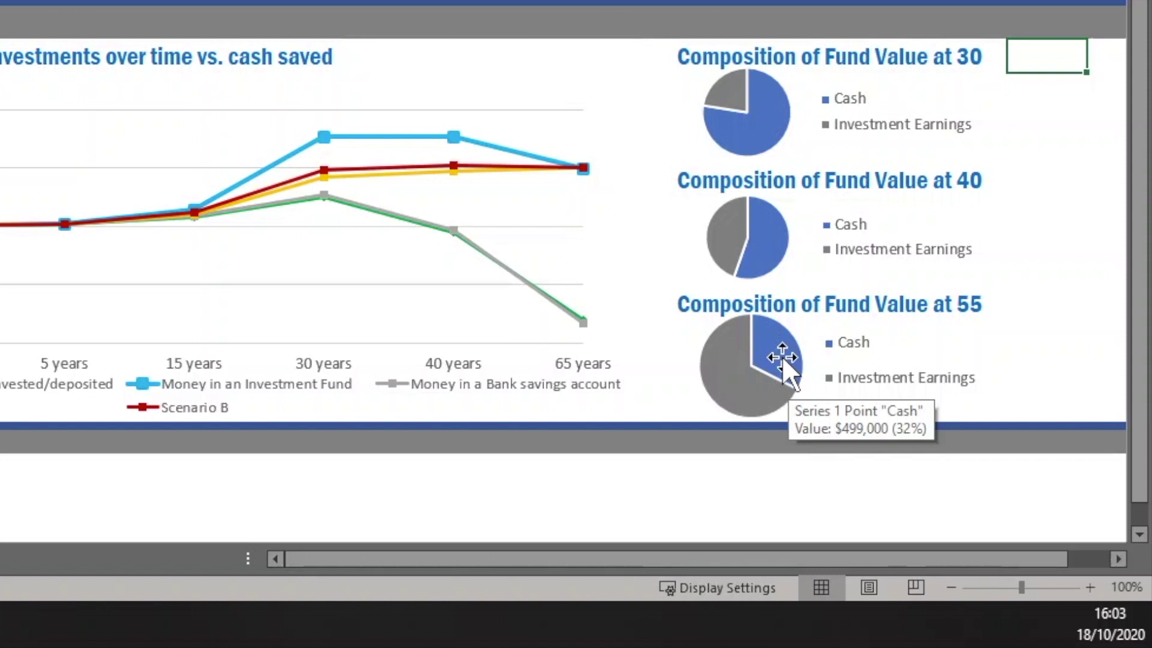
{"action": "mouse_move", "coordinate": [715, 376]}
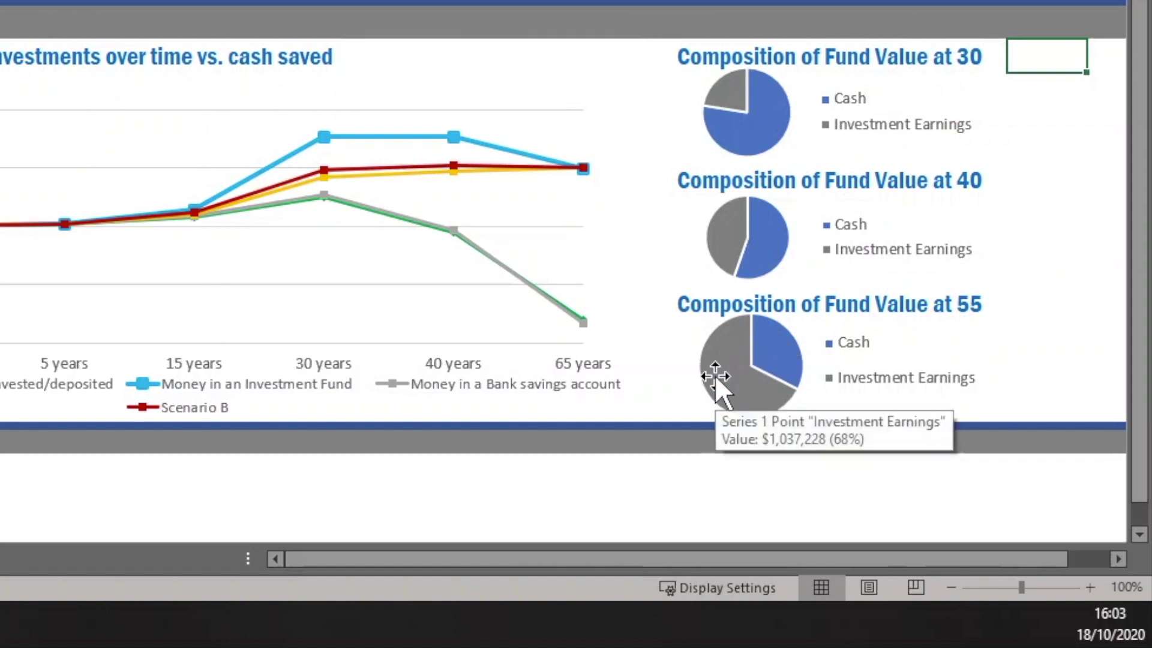
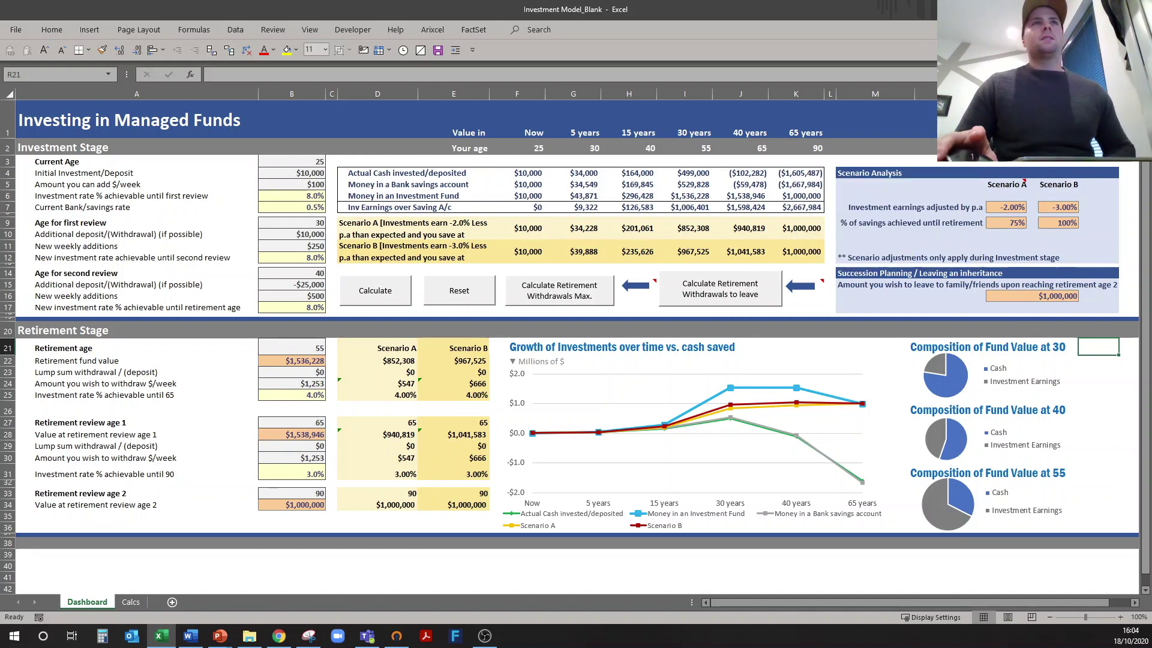
- Examine the Scenario A and Scenario B adjustments alongside the Investment Stage weekly additions and investment rates
{"action": "mouse_move", "coordinate": [995, 184]}
{"action": "left_click", "coordinate": [999, 207]}
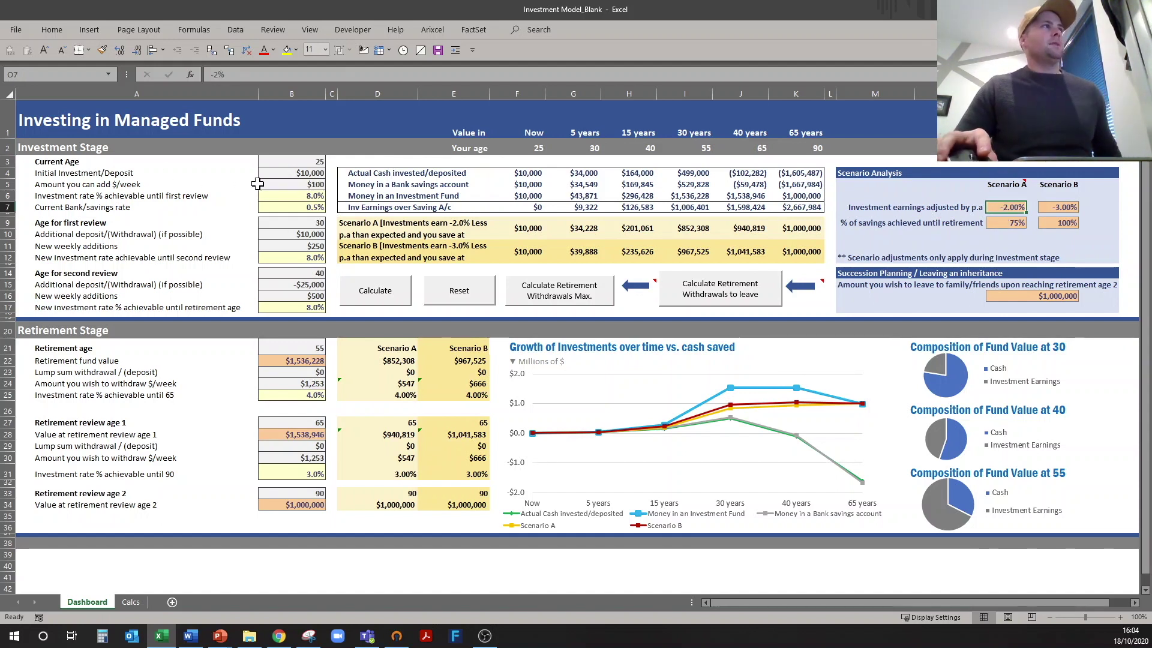
{"action": "left_click", "coordinate": [279, 184]}
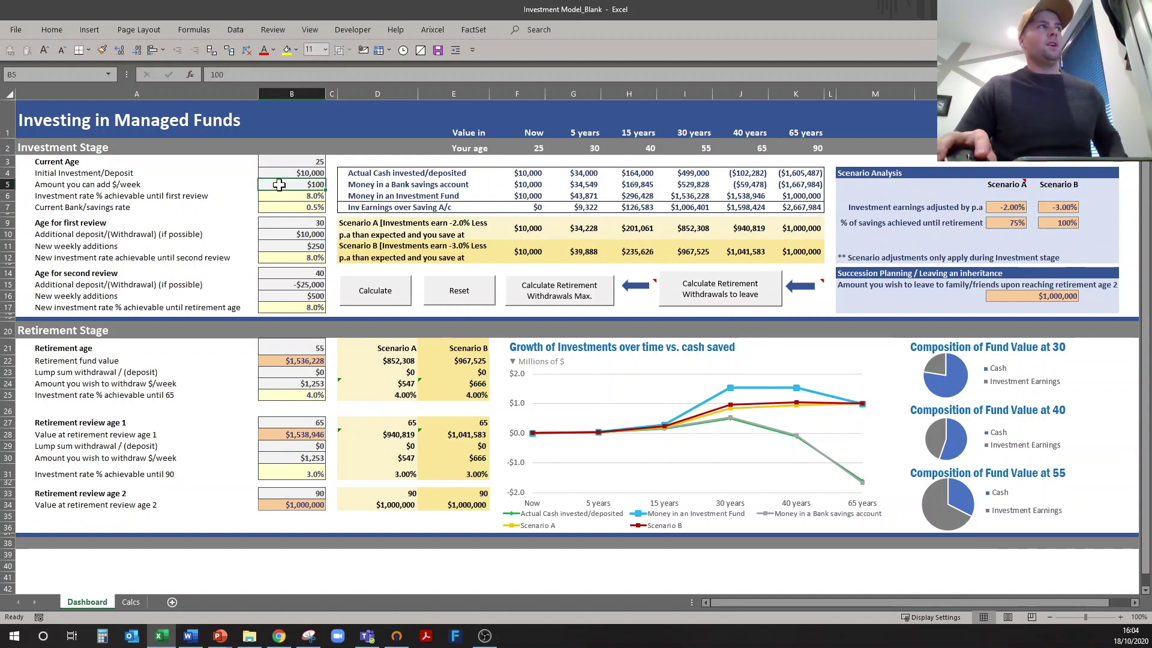
{"action": "left_click", "coordinate": [284, 245], "text": "ctrl"}
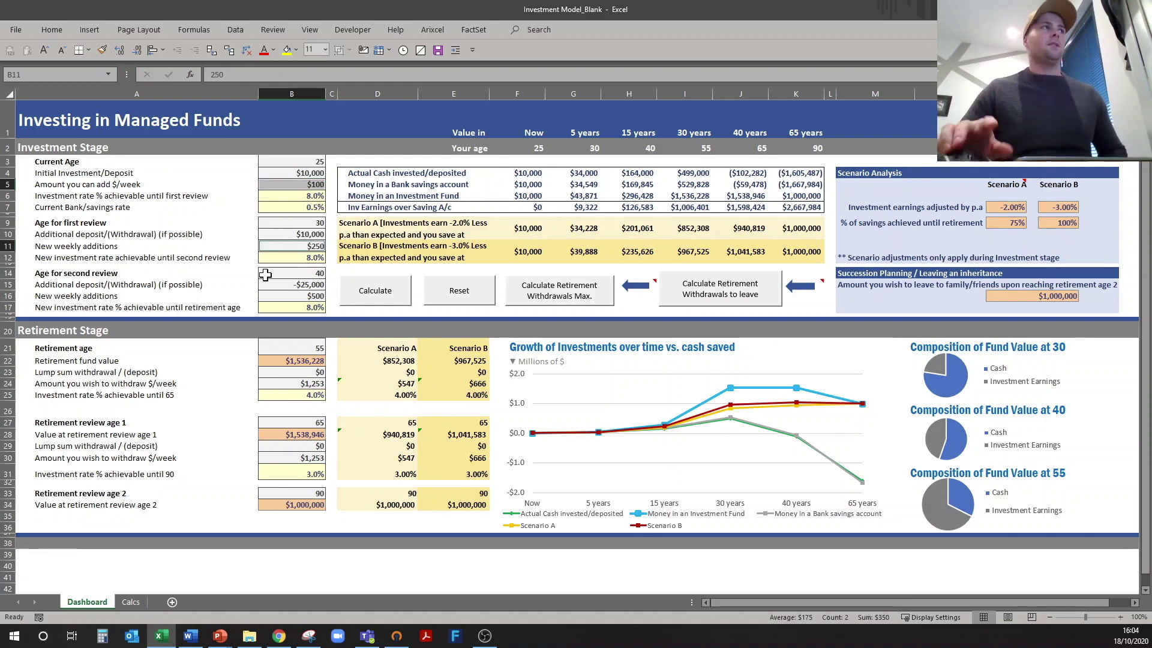
{"action": "left_click", "coordinate": [297, 196]}
{"action": "left_click", "coordinate": [294, 259], "text": "ctrl"}
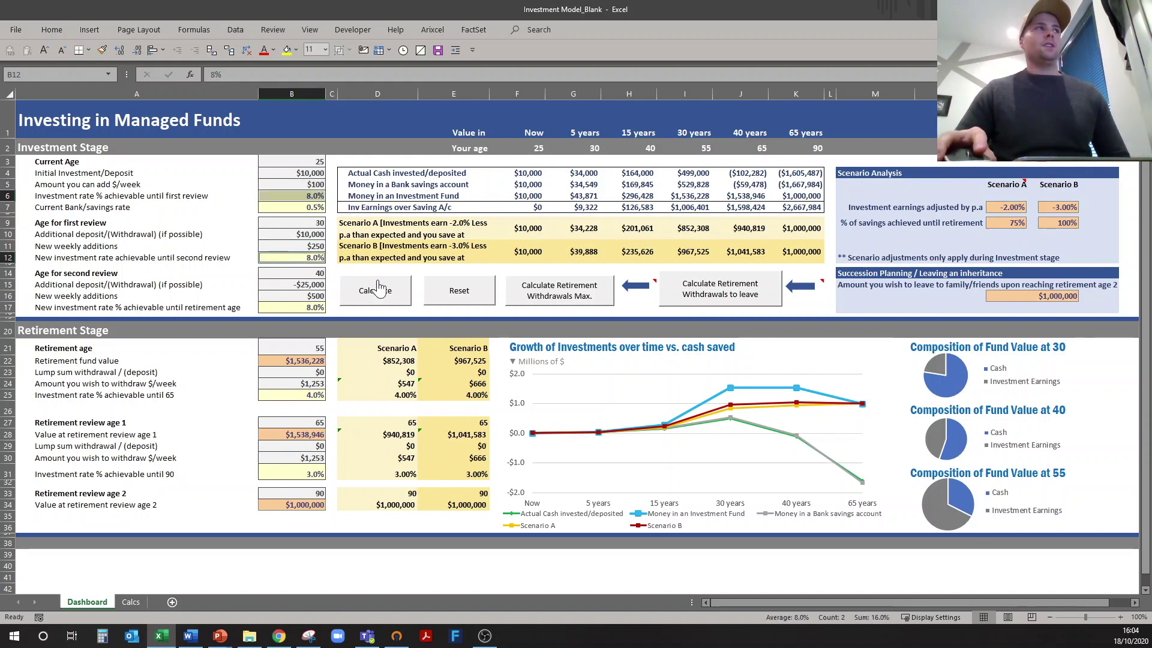
{"action": "left_click", "coordinate": [990, 209]}
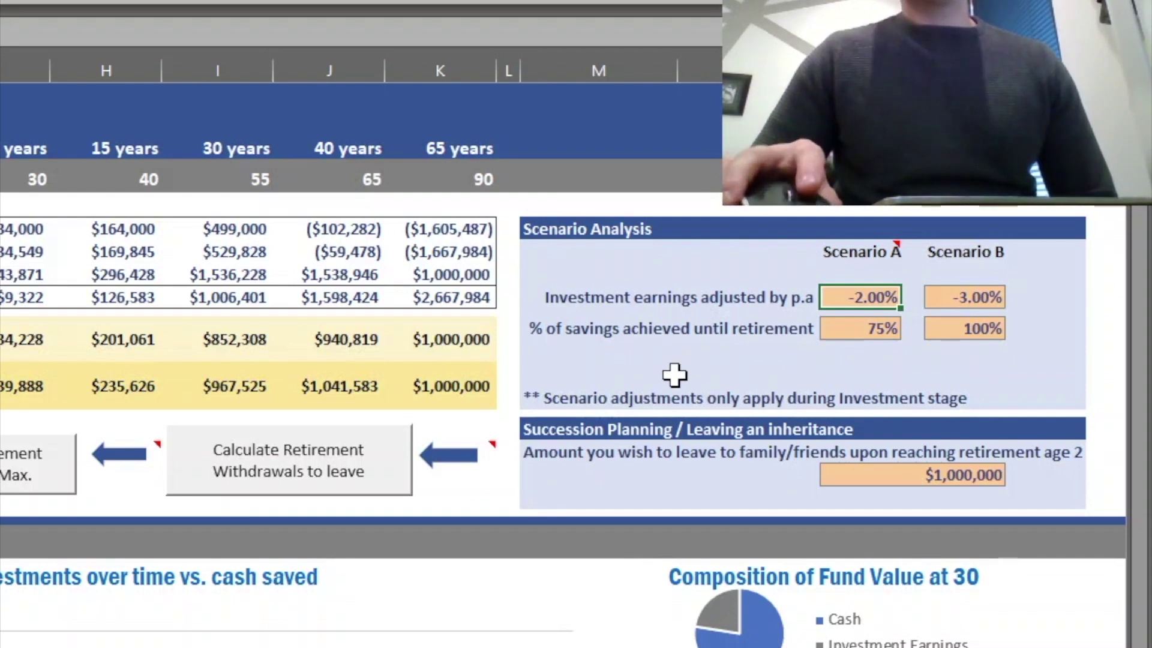
{"action": "left_click_drag", "start_coordinate": [861, 252], "coordinate": [862, 375]}
{"action": "left_click_drag", "start_coordinate": [982, 249], "coordinate": [982, 360]}
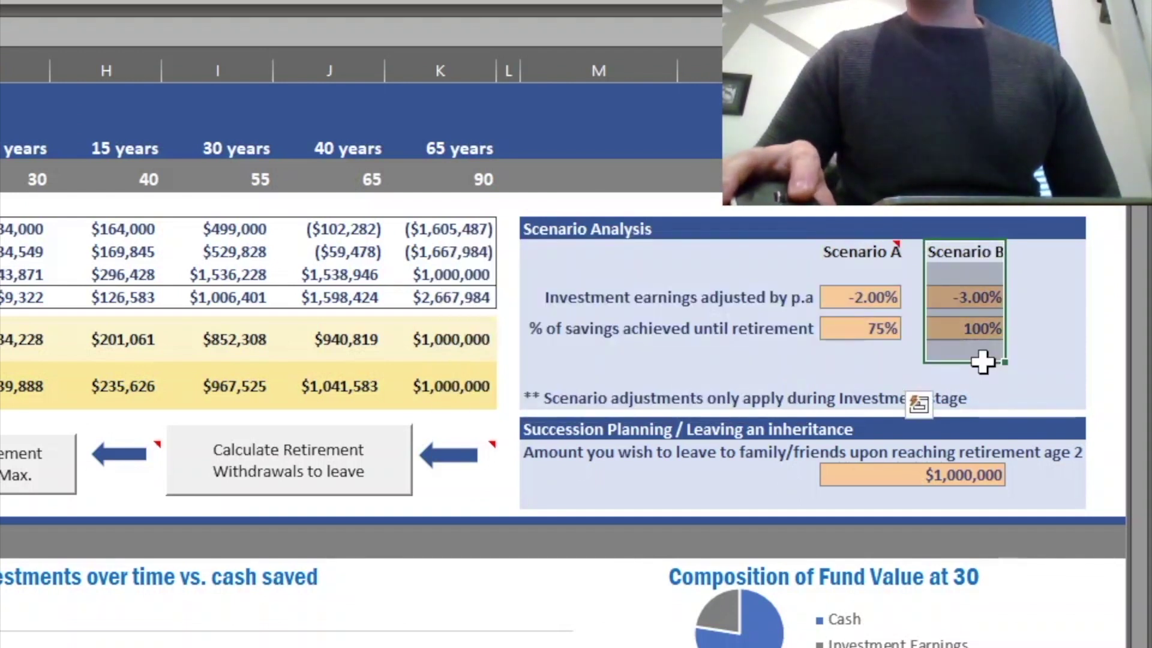
{"action": "left_click", "coordinate": [853, 350]}
{"action": "left_click", "coordinate": [861, 305]}
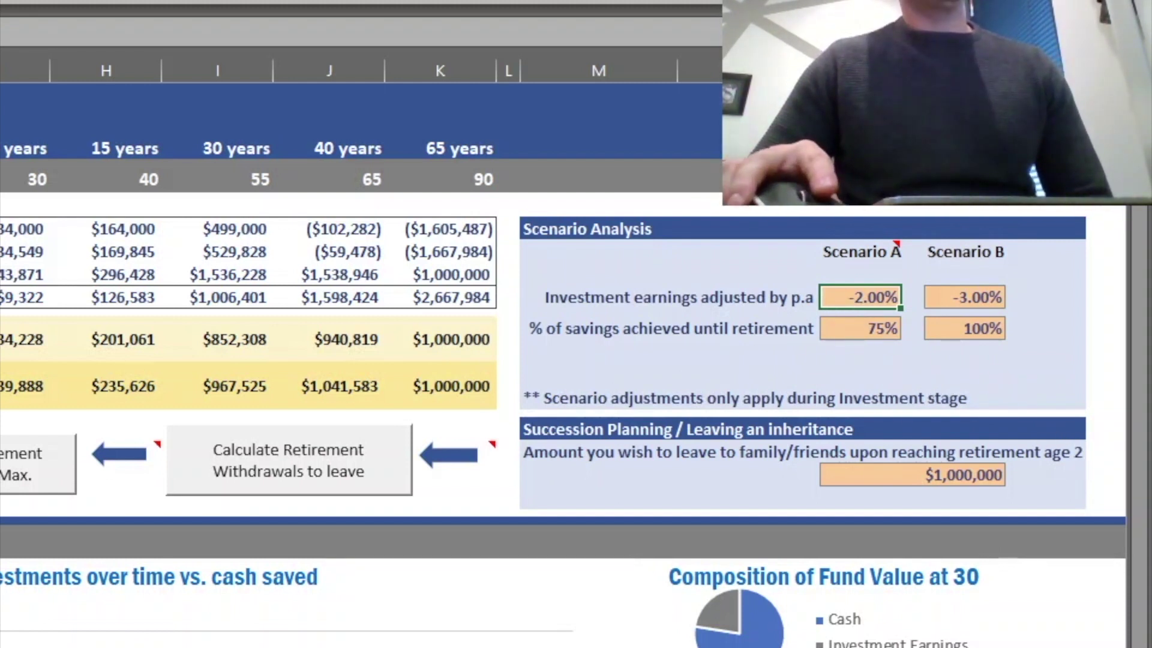
- Review the investment rates up to retirement age against the scenario earnings adjustments, and Scenario A's percentage of savings achieved
{"action": "left_click", "coordinate": [273, 195]}
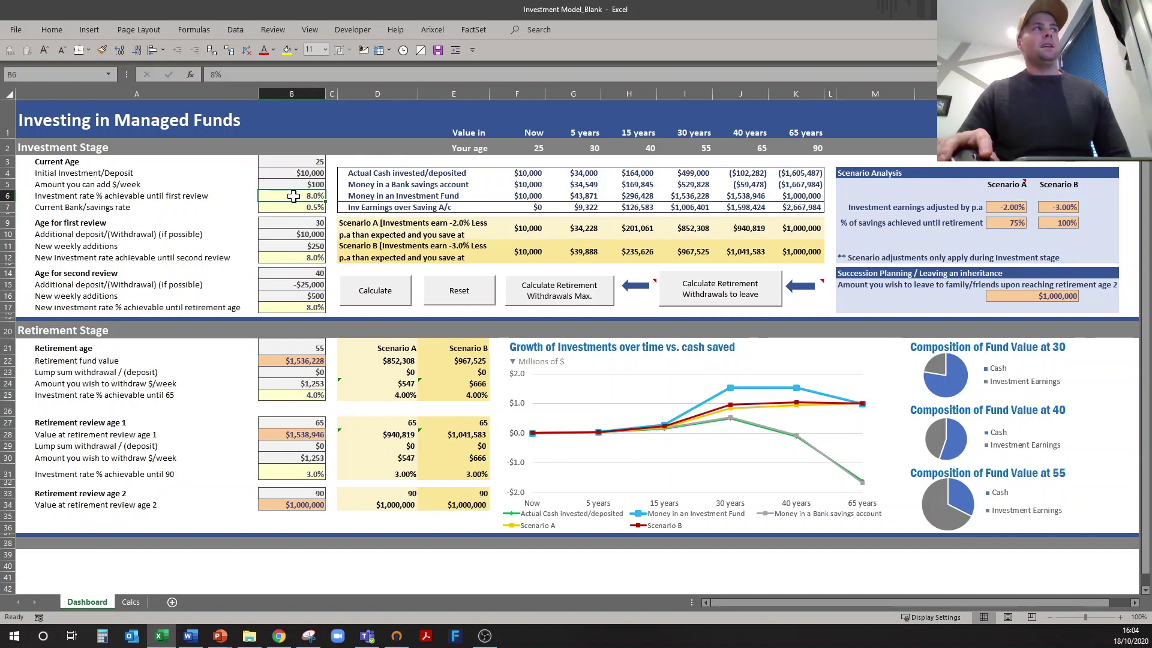
{"action": "left_click", "coordinate": [294, 259]}
{"action": "left_click", "coordinate": [293, 307]}
{"action": "left_click", "coordinate": [295, 349]}
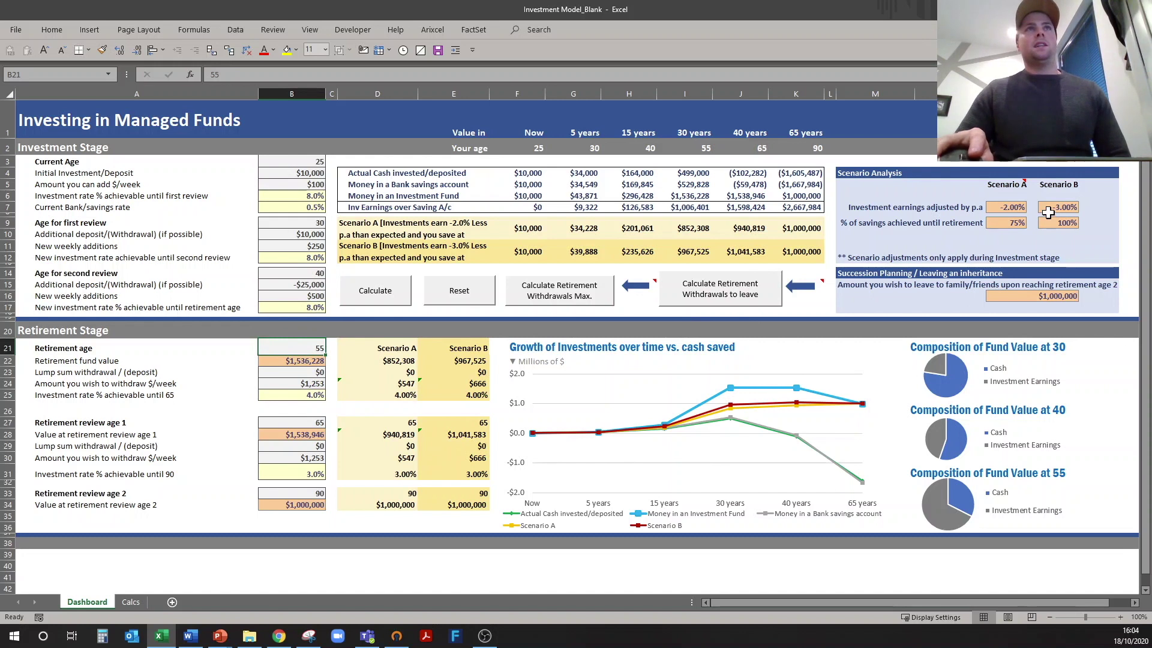
{"action": "left_click", "coordinate": [286, 196]}
{"action": "left_click", "coordinate": [293, 259]}
{"action": "left_click", "coordinate": [295, 308]}
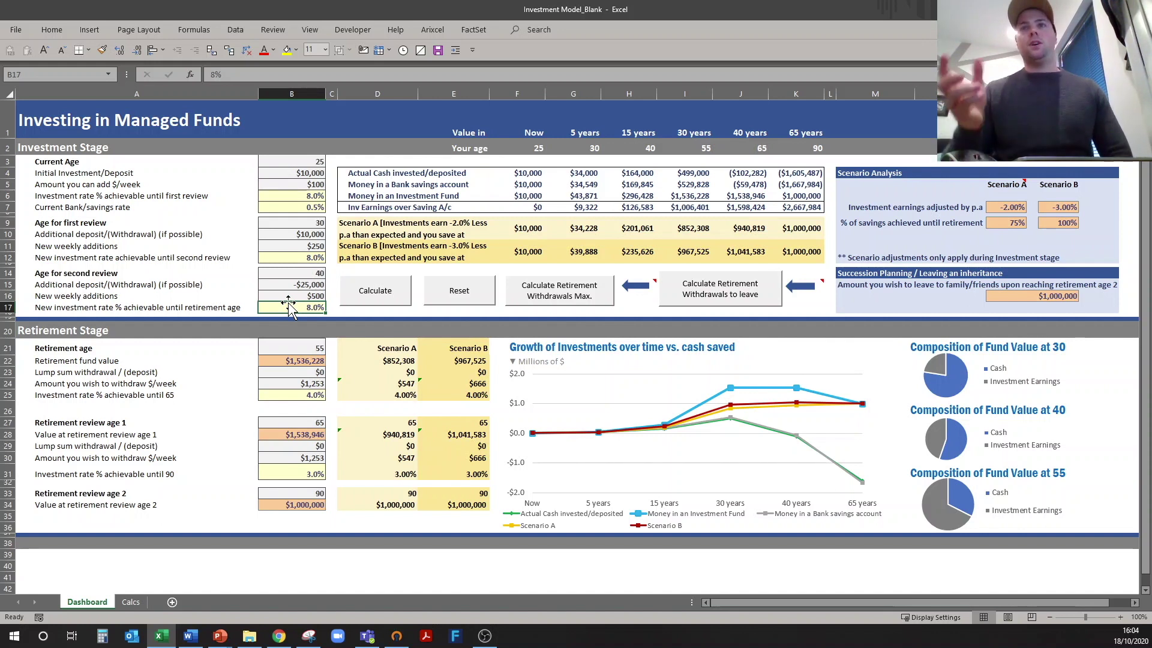
{"action": "left_click", "coordinate": [1002, 223]}
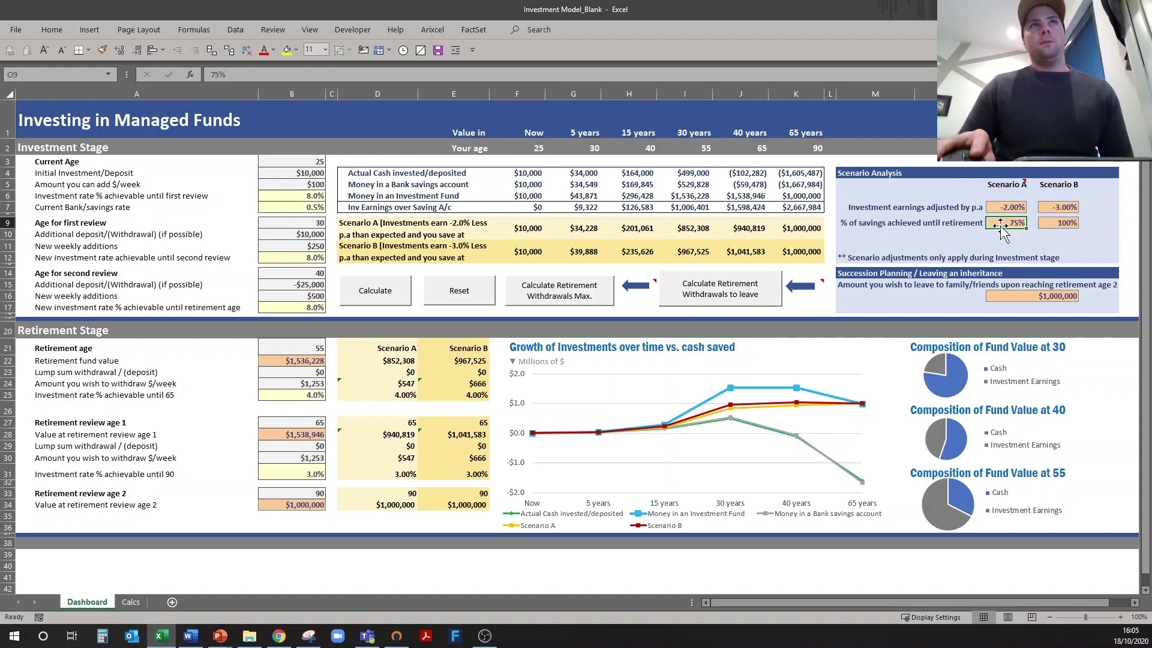
{"action": "left_click", "coordinate": [994, 209]}
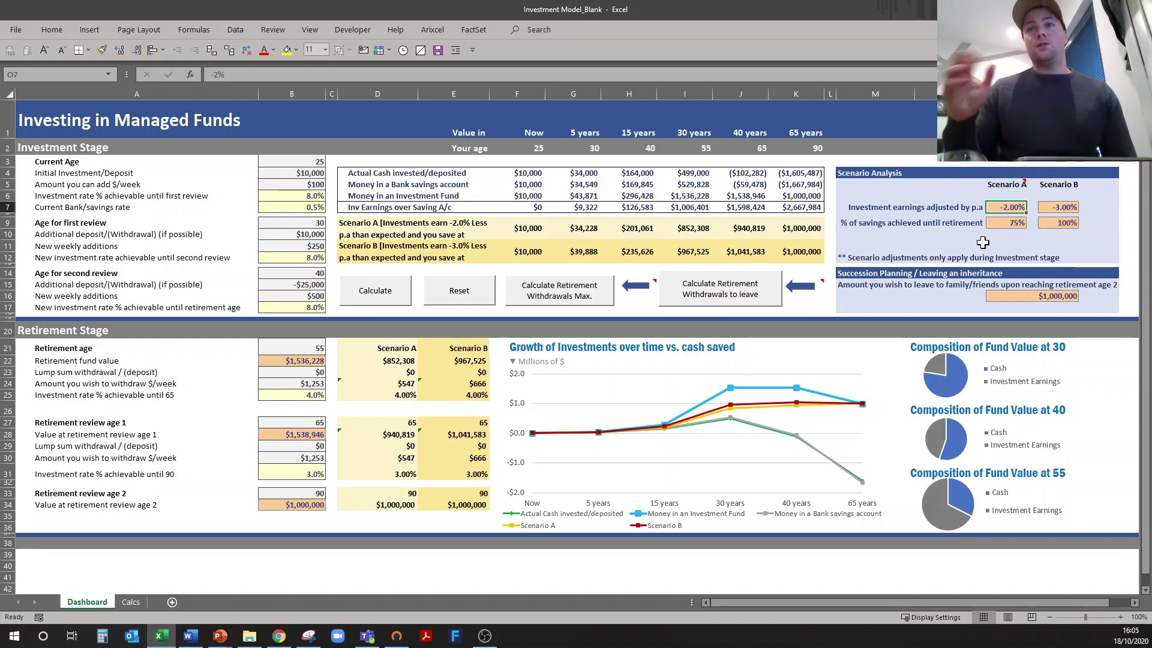
{"action": "left_click", "coordinate": [993, 226]}
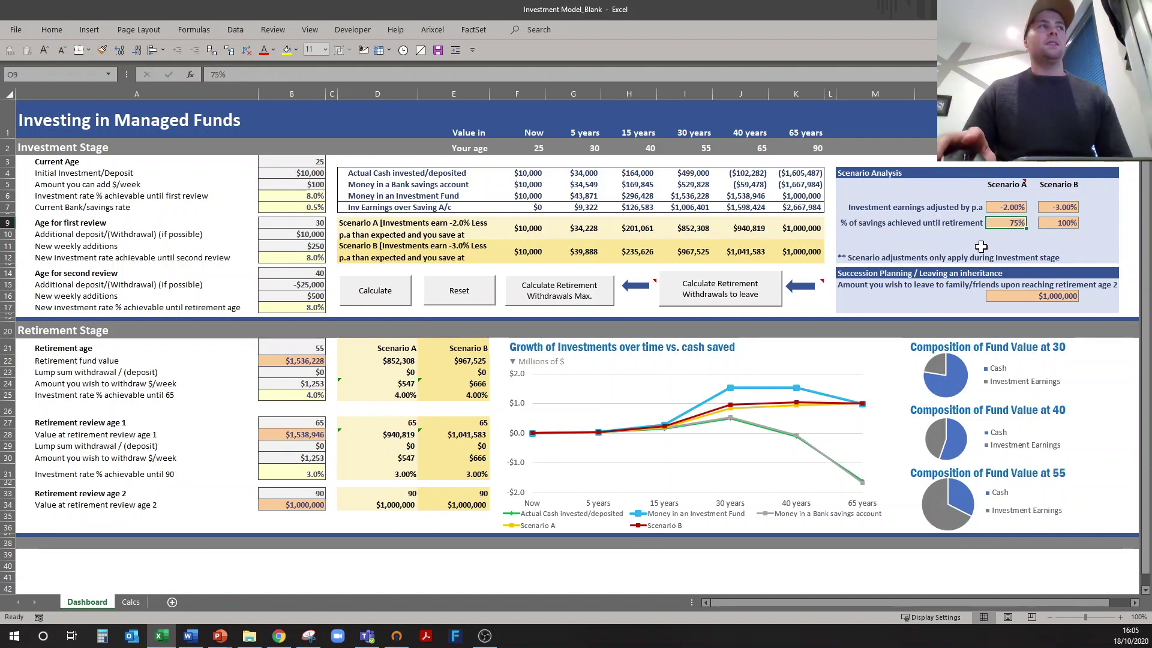
{"action": "left_click", "coordinate": [294, 186]}
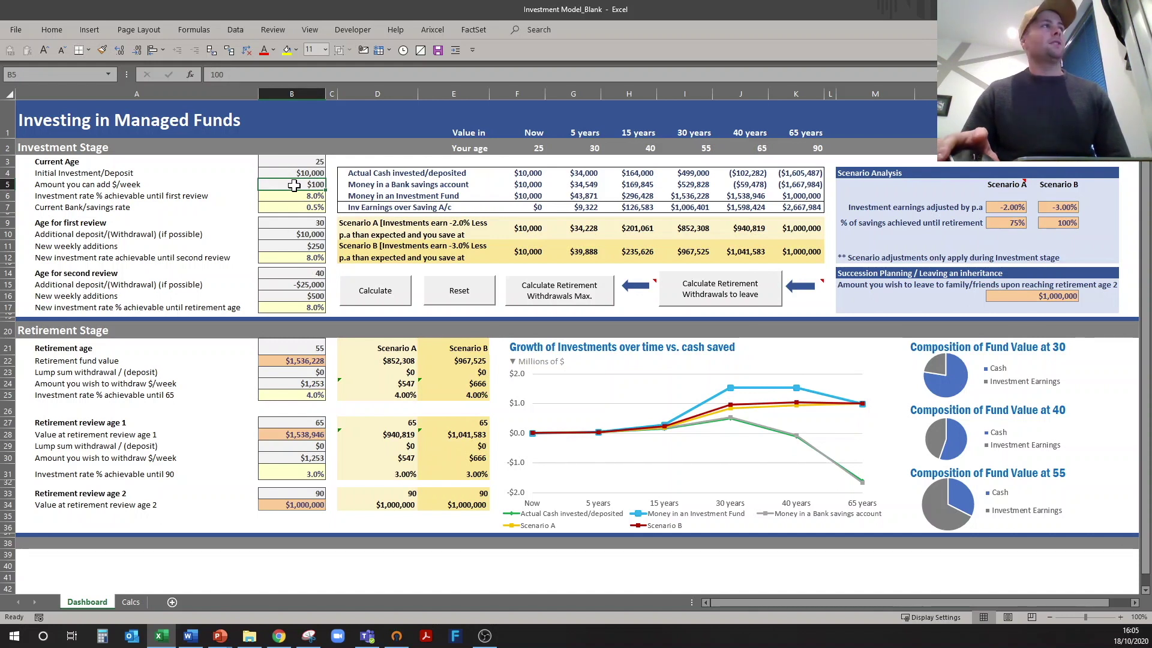
{"action": "left_click", "coordinate": [292, 361]}
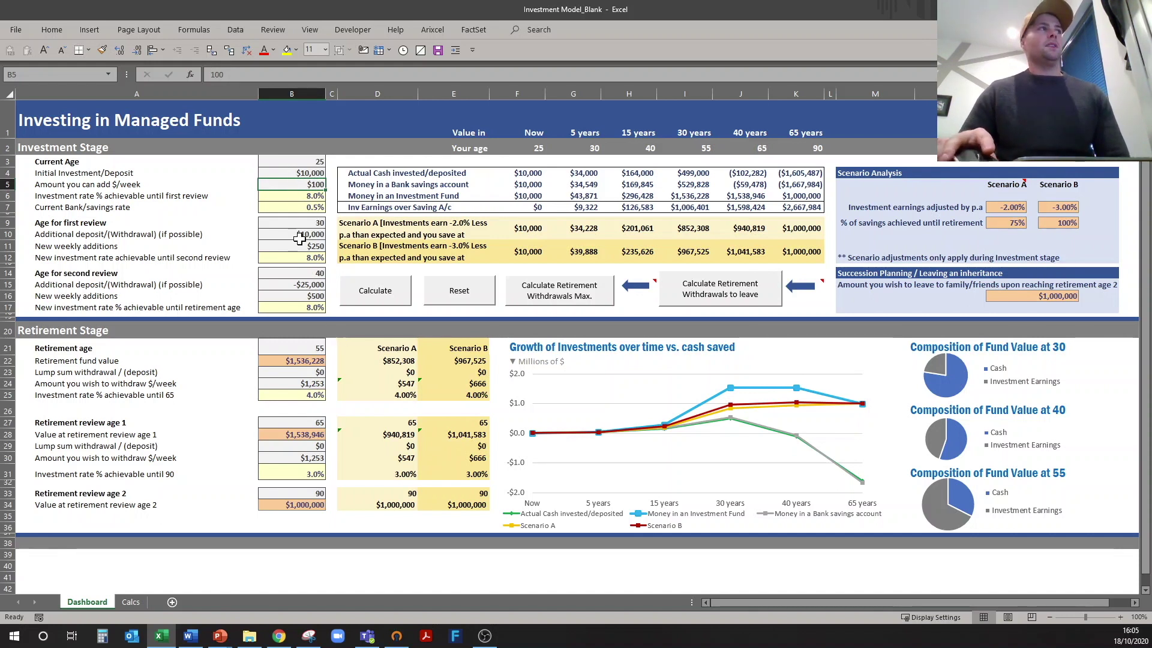
- Compare the retirement fund values and weekly withdrawal amounts of Scenario A and Scenario B in the Retirement Stage
{"action": "left_click", "coordinate": [306, 347]}
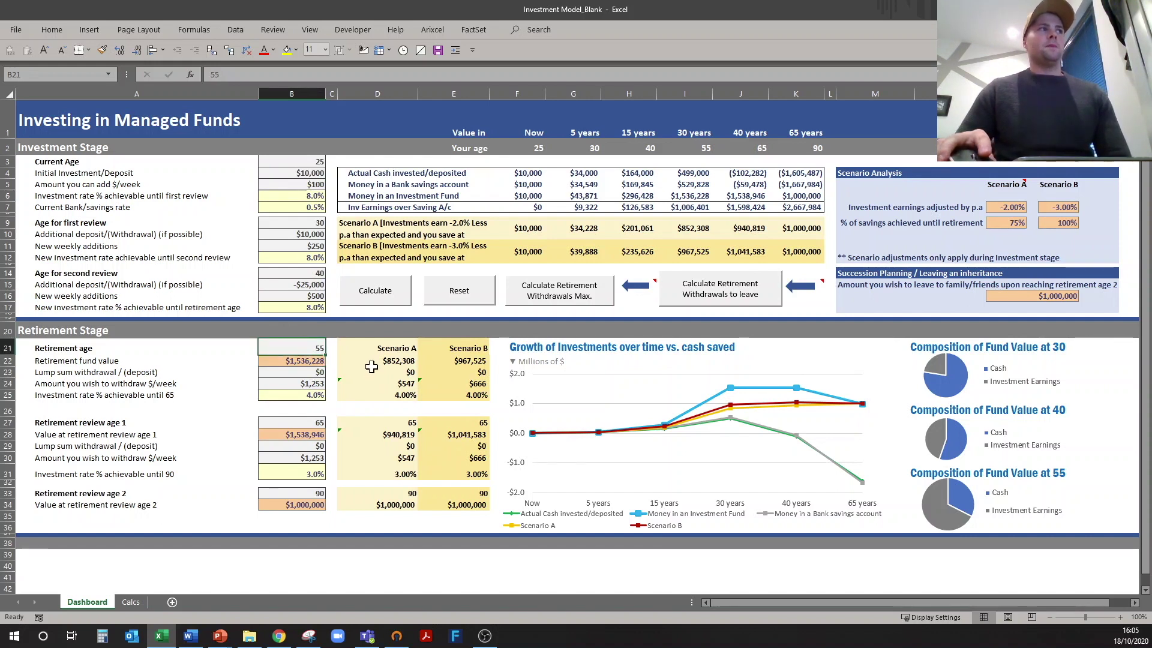
{"action": "left_click", "coordinate": [360, 360]}
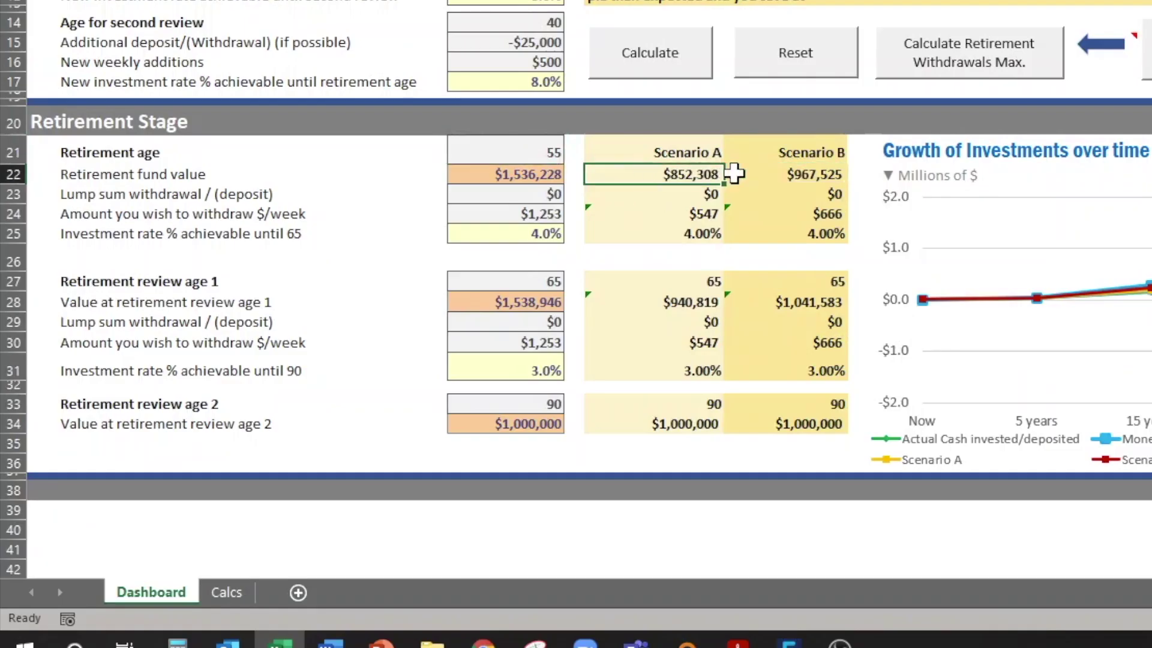
{"action": "left_click", "coordinate": [764, 174]}
{"action": "left_click", "coordinate": [671, 214]}
{"action": "left_click", "coordinate": [789, 217]}
{"action": "left_click", "coordinate": [633, 215]}
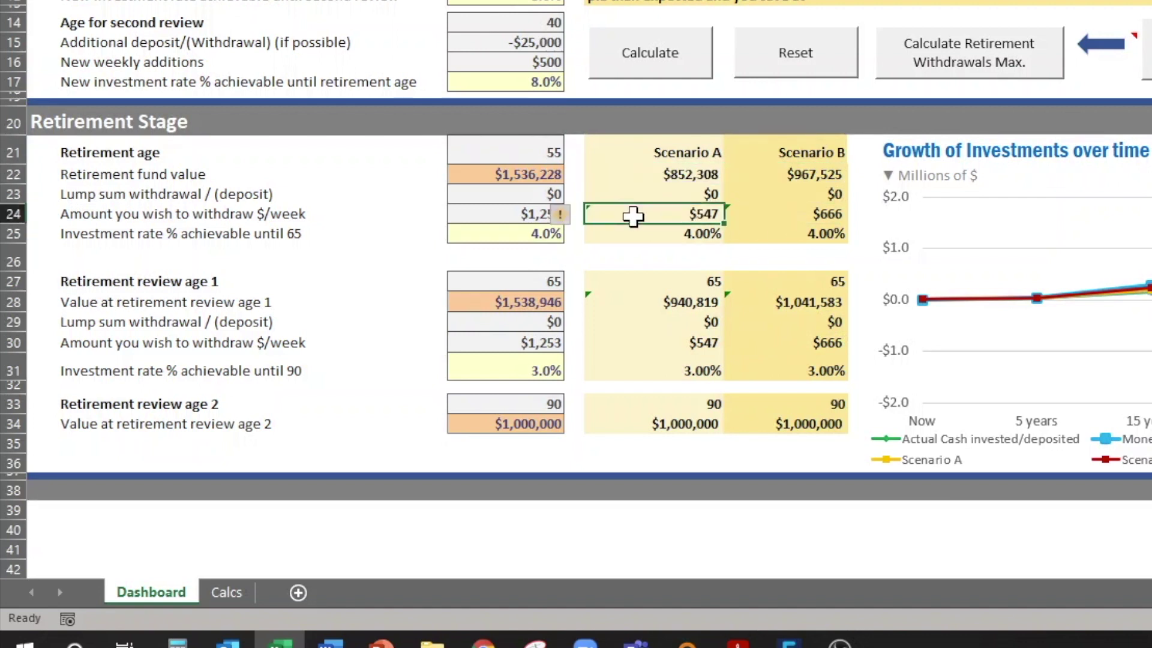
{"action": "left_click", "coordinate": [577, 235]}
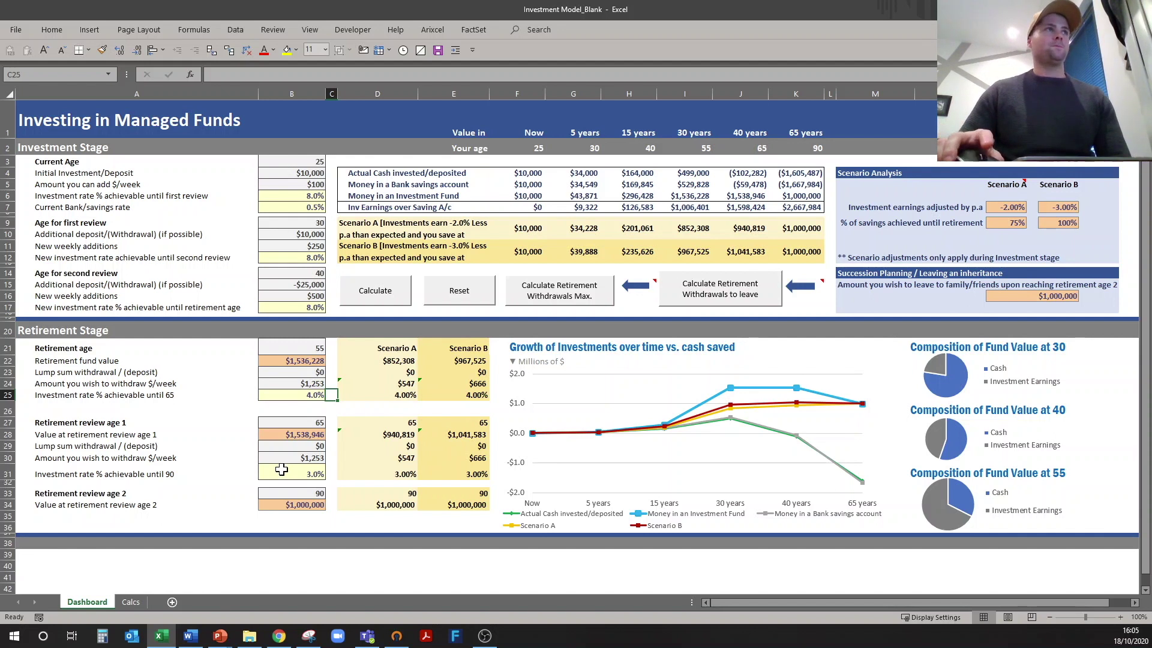
- Reset the model and recalculate the fund projections with no retirement withdrawals
{"action": "left_click", "coordinate": [461, 291]}
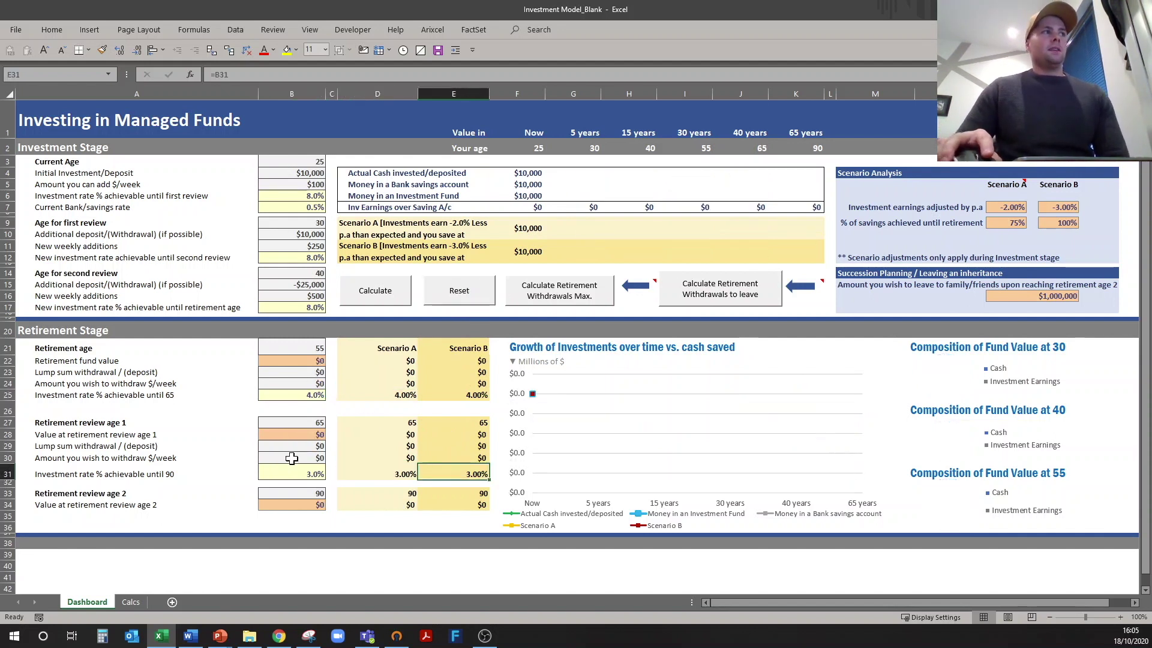
{"action": "left_click", "coordinate": [361, 290]}
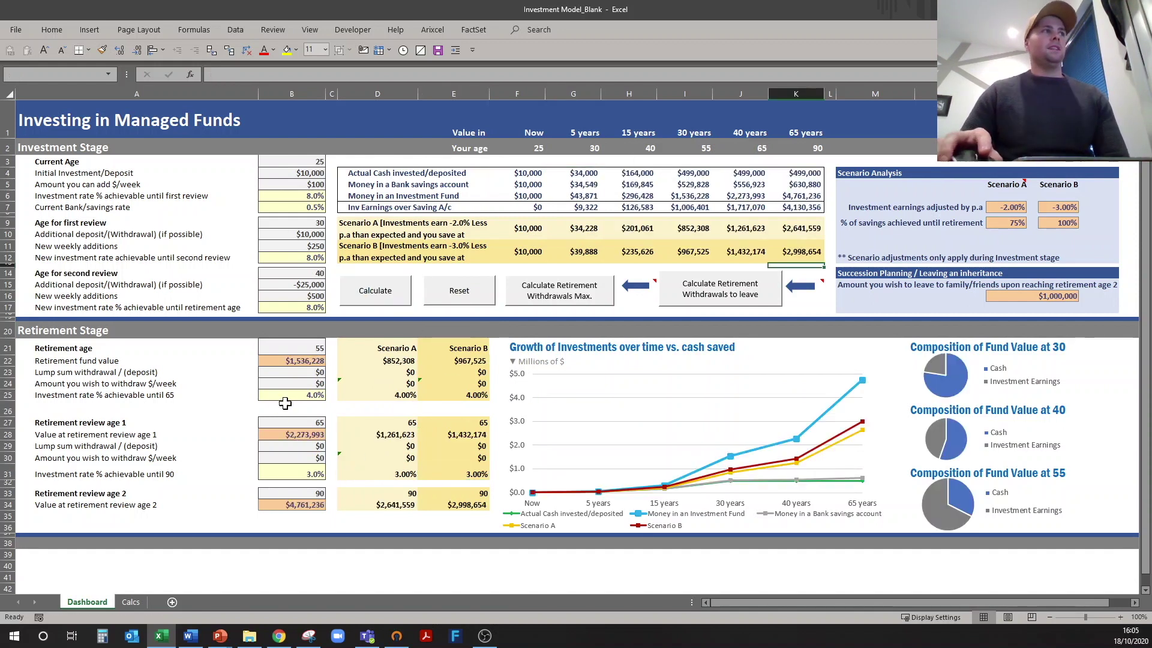